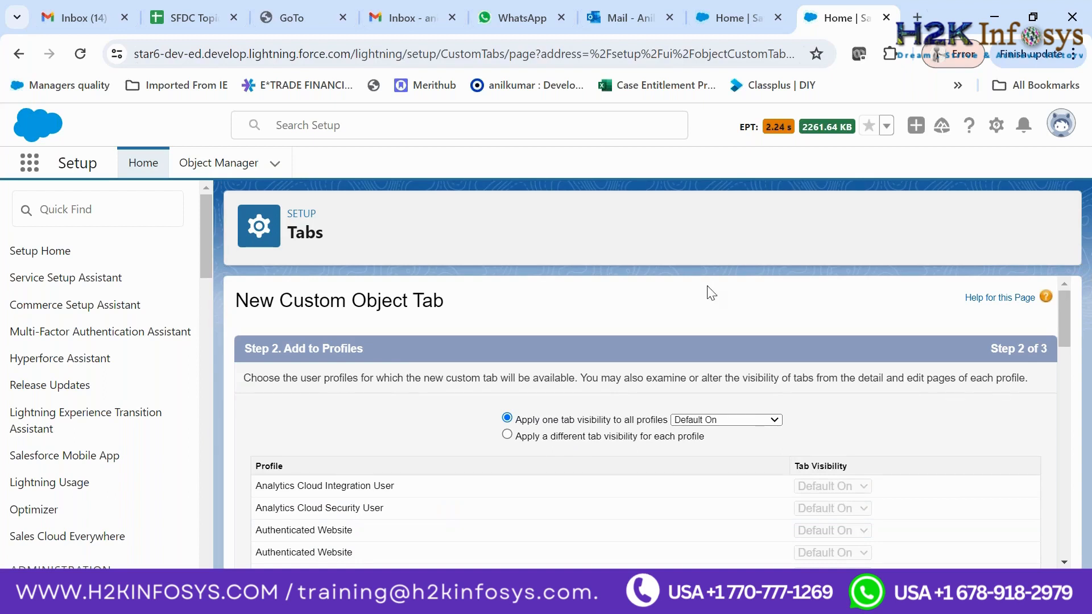
- Review the visibility choices for applying one tab visibility to all profiles or a different one for each profile
{"action": "left_click", "coordinate": [772, 421]}
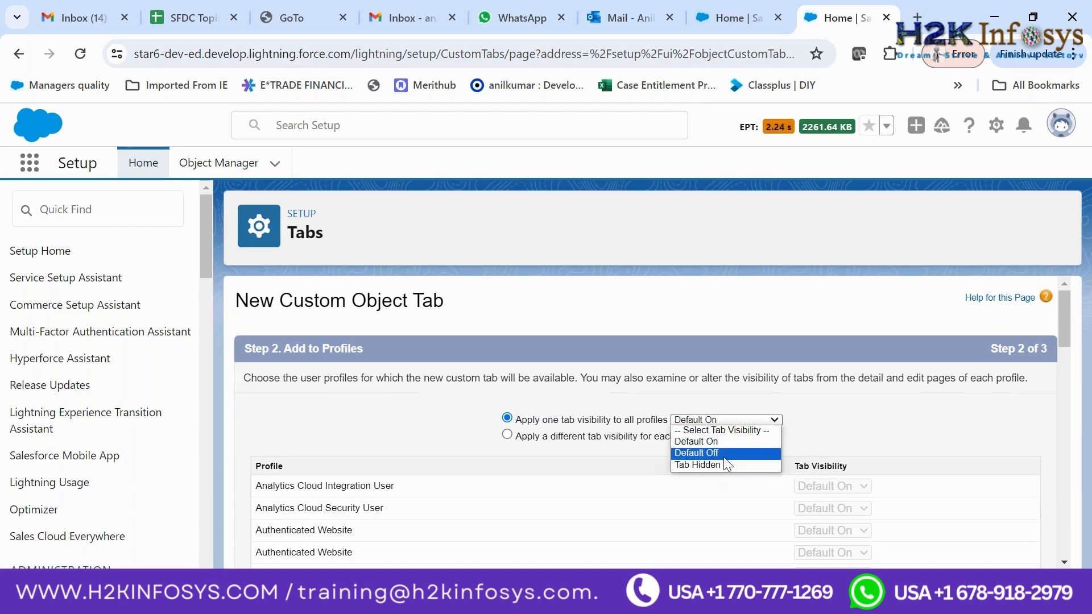
{"action": "left_click", "coordinate": [842, 404]}
{"action": "left_click", "coordinate": [506, 435]}
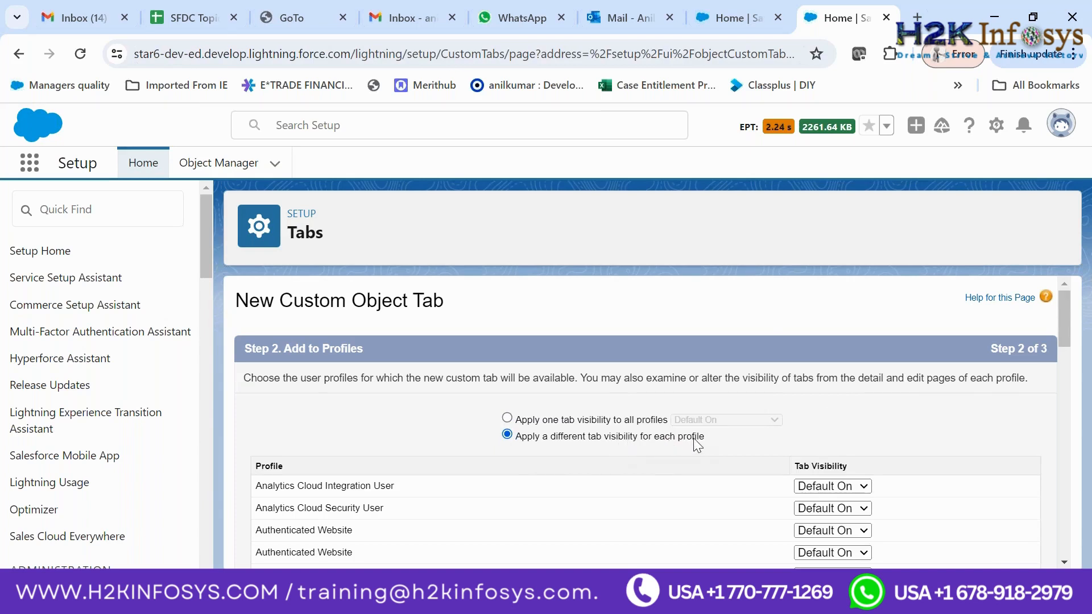
{"action": "left_click", "coordinate": [508, 419]}
{"action": "left_click", "coordinate": [764, 421]}
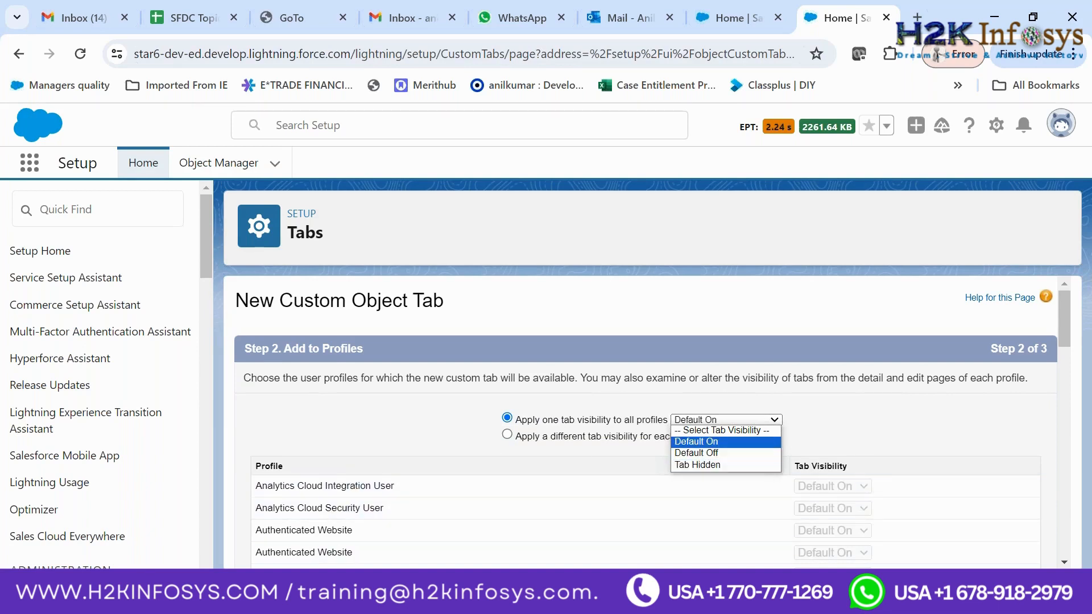
{"action": "left_click", "coordinate": [379, 410]}
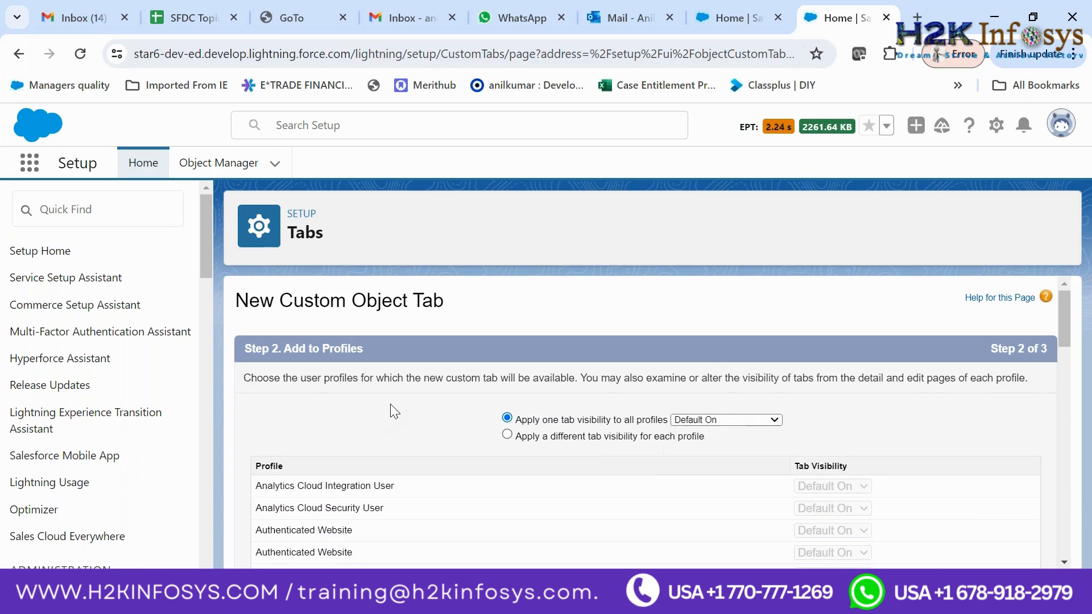
- Choose to apply a different tab visibility for each profile and look through the profile list and its visibility options
{"action": "left_click", "coordinate": [507, 435]}
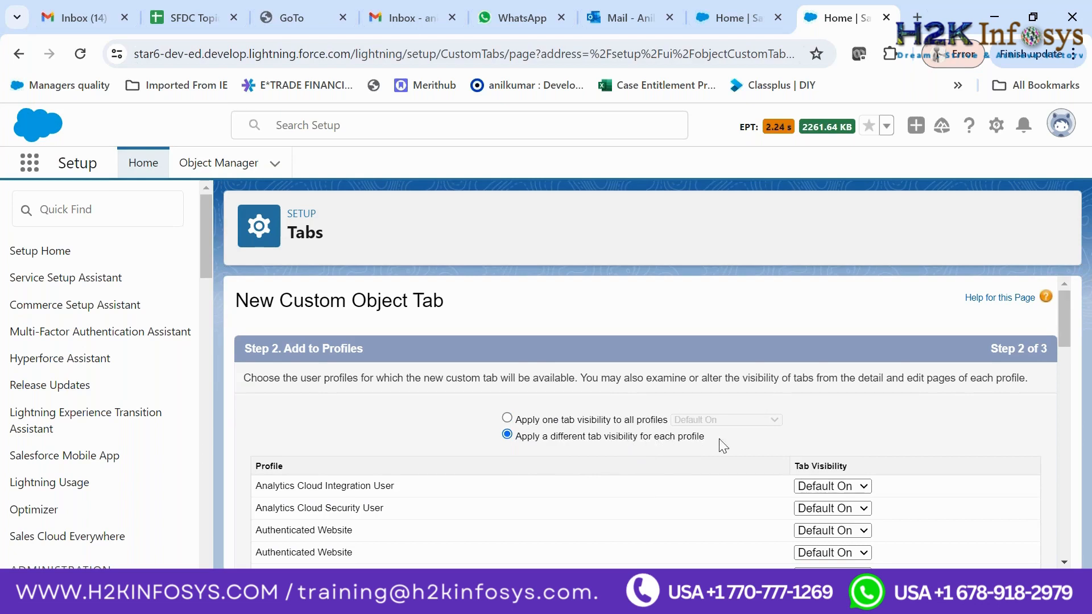
{"action": "left_click", "coordinate": [854, 490]}
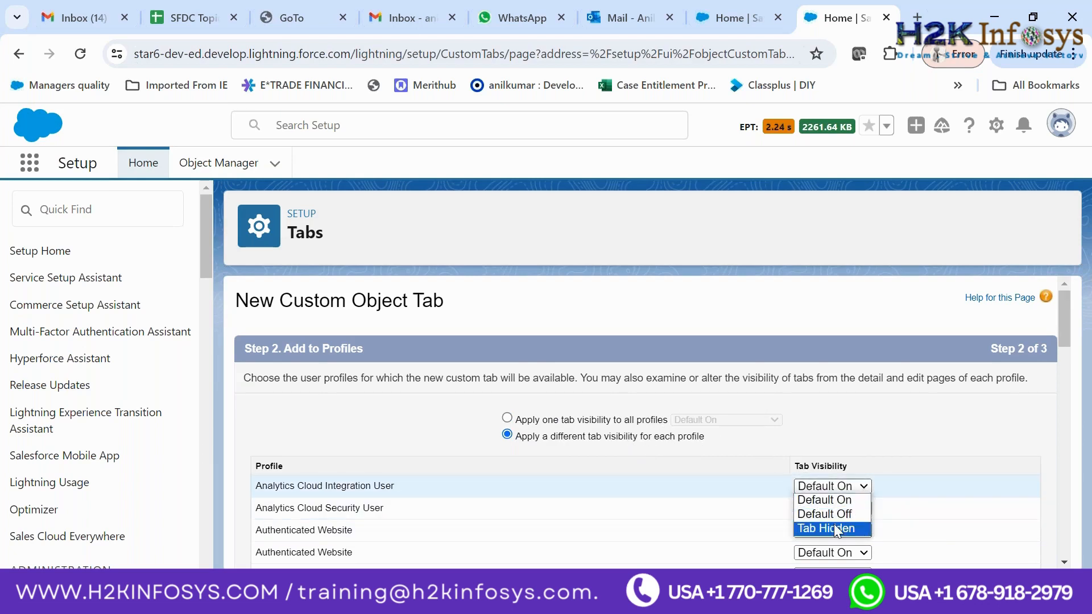
{"action": "left_click", "coordinate": [905, 431]}
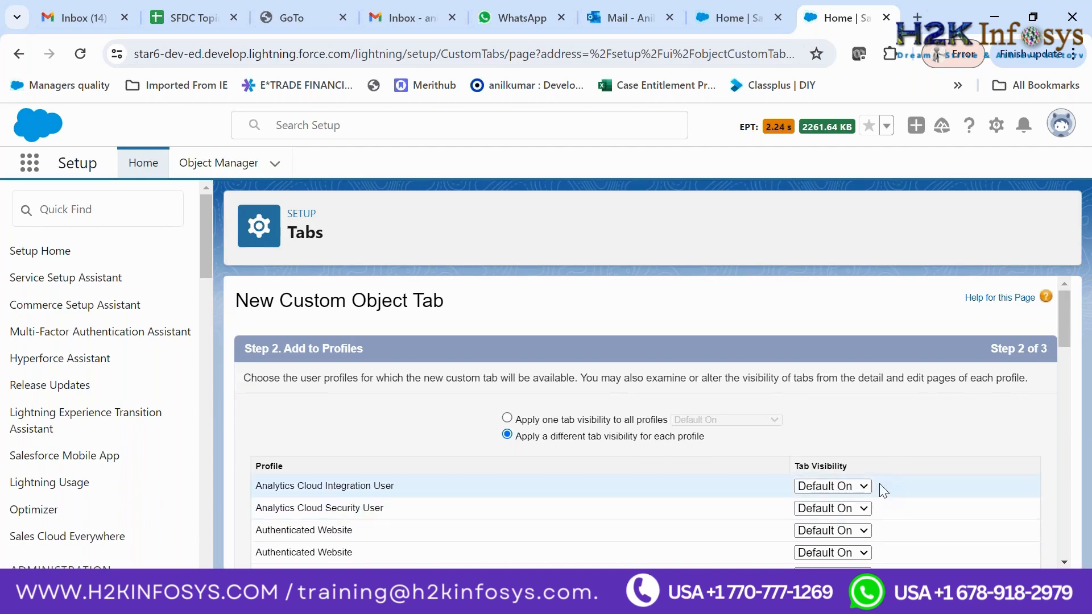
{"action": "left_click_drag", "start_coordinate": [257, 489], "coordinate": [461, 490]}
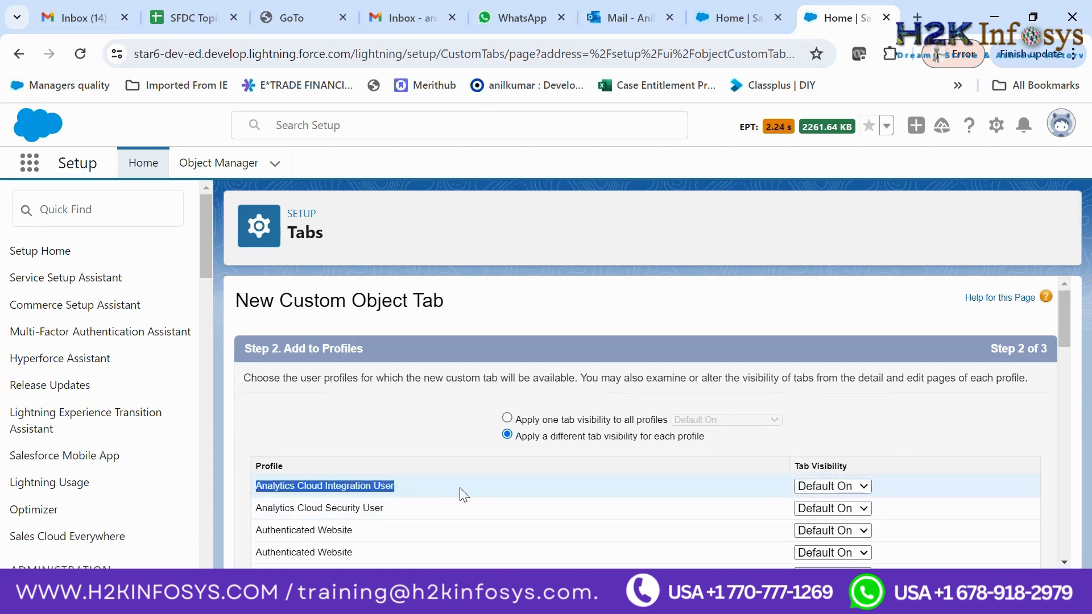
{"action": "left_click", "coordinate": [407, 419]}
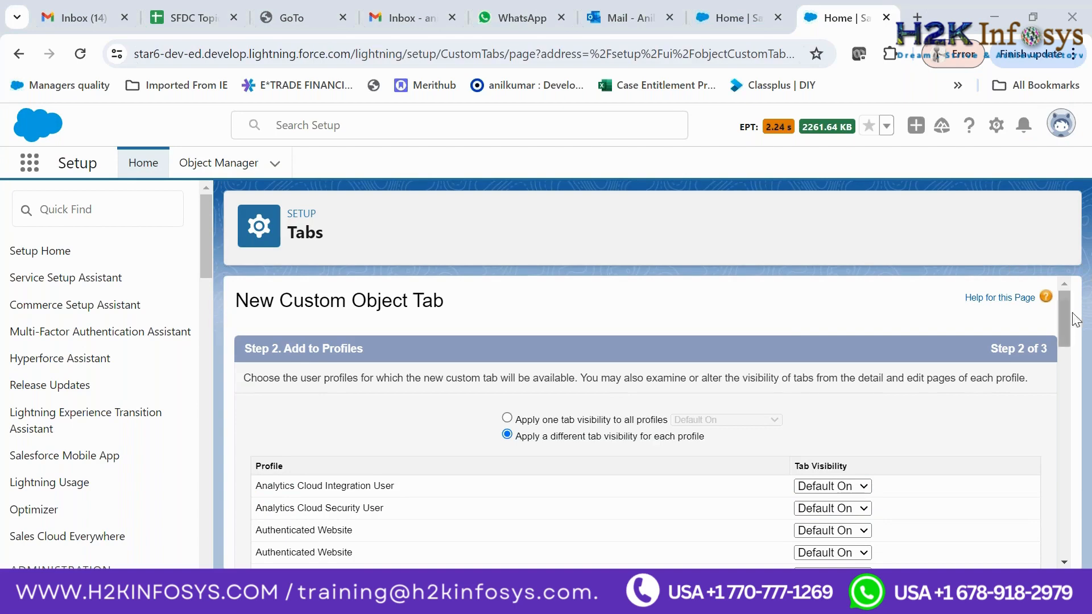
{"action": "left_click_drag", "start_coordinate": [1067, 307], "coordinate": [1053, 523]}
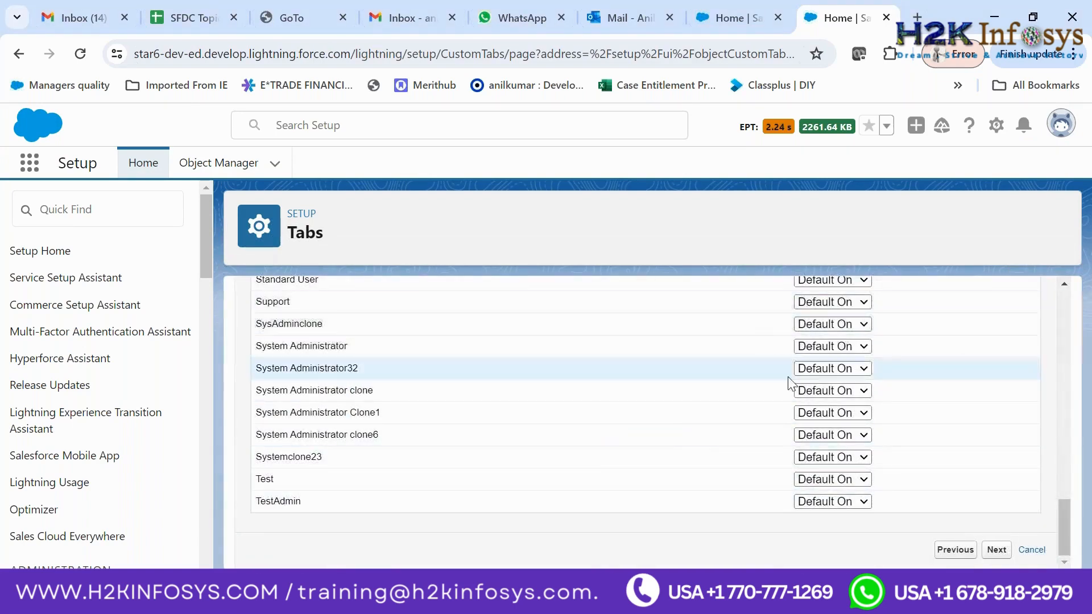
{"action": "left_click_drag", "start_coordinate": [1071, 545], "coordinate": [1065, 327]}
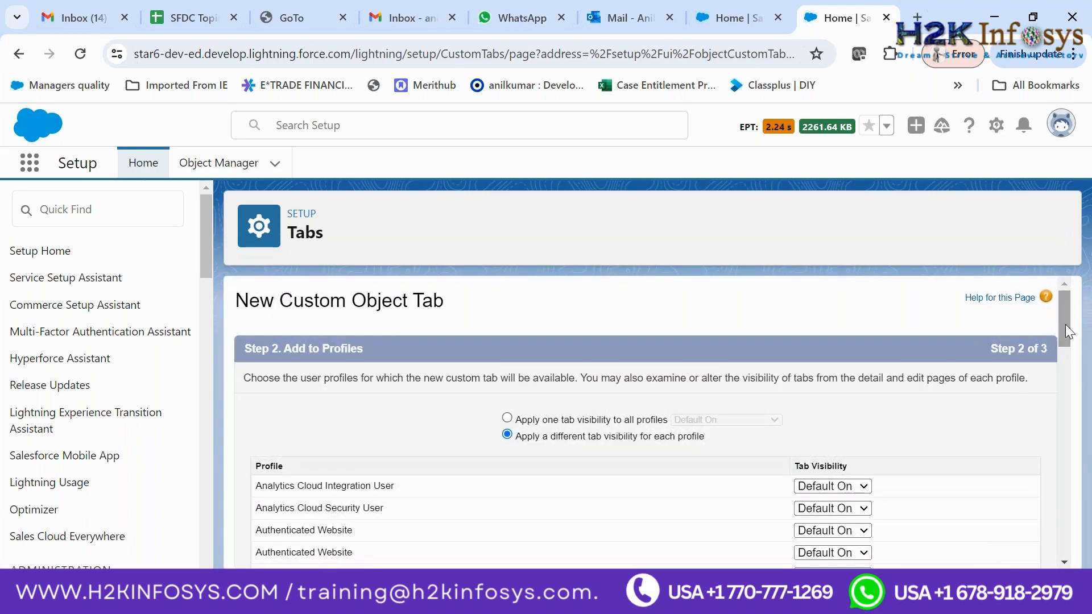
{"action": "scroll", "coordinate": [1065, 325], "scroll_direction": "down", "scroll_amount": 2}
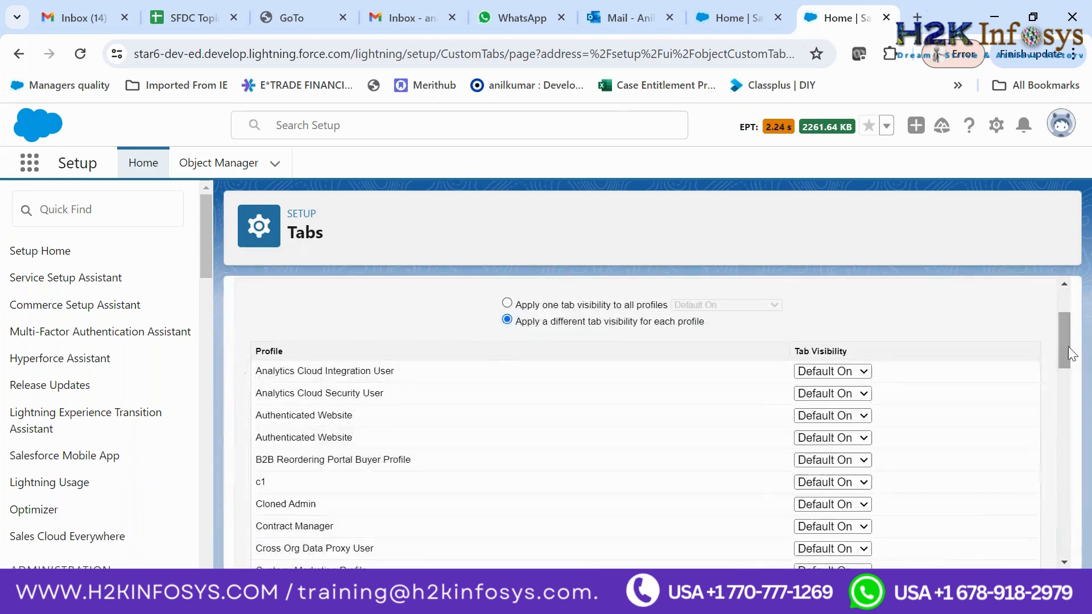
- Try Default Off, Tab Hidden and Default On as the tab visibility for the Analytics Cloud Integration User profile
{"action": "left_click", "coordinate": [841, 371]}
{"action": "left_click", "coordinate": [843, 399]}
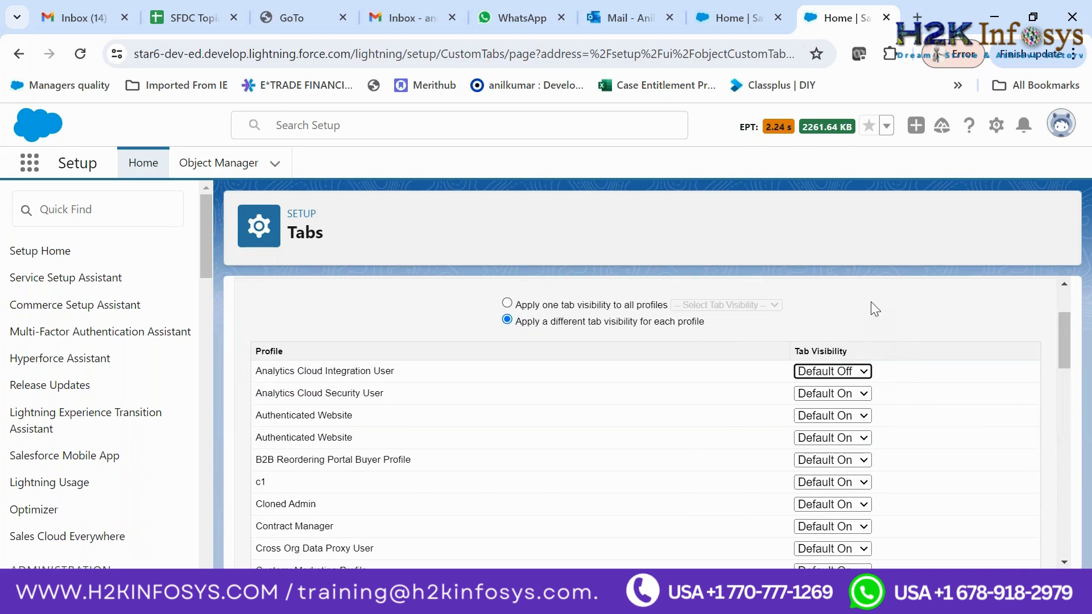
{"action": "left_click", "coordinate": [832, 371]}
{"action": "left_click", "coordinate": [841, 414]}
{"action": "left_click", "coordinate": [851, 372]}
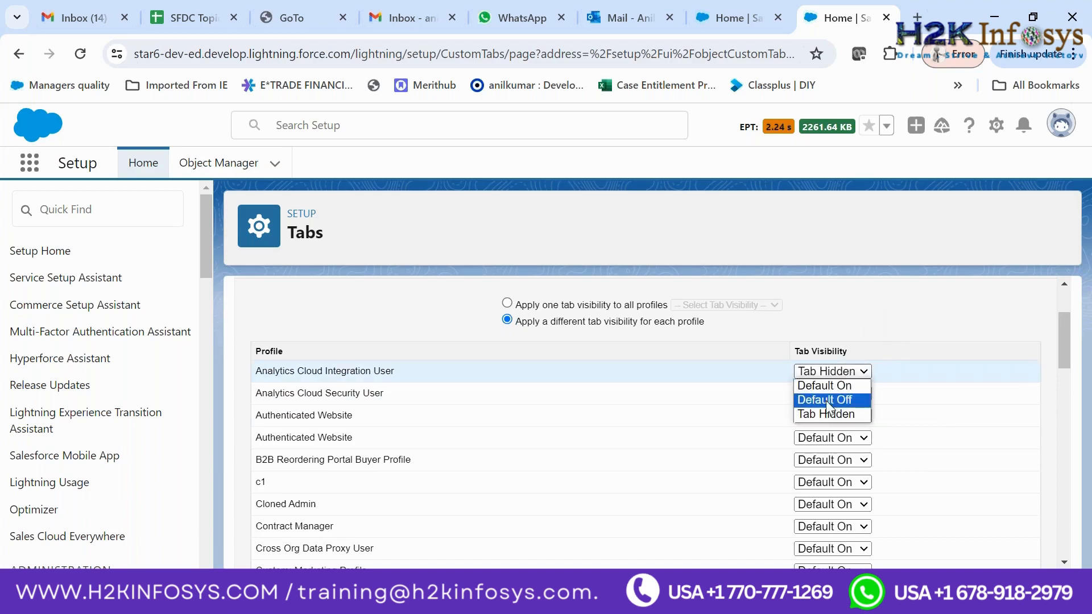
{"action": "left_click", "coordinate": [841, 382]}
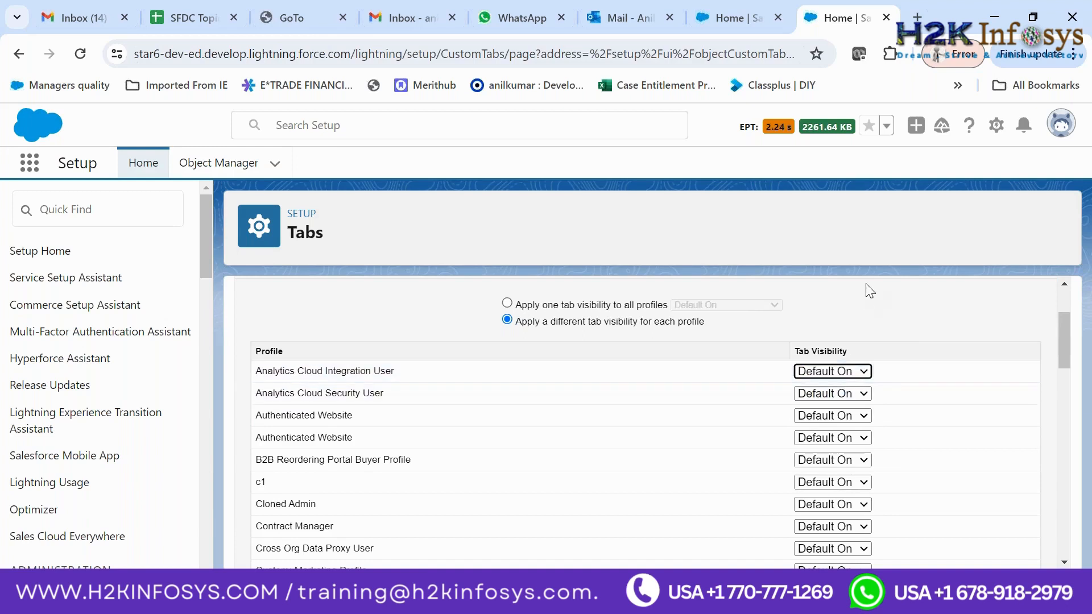
{"action": "left_click", "coordinate": [833, 371]}
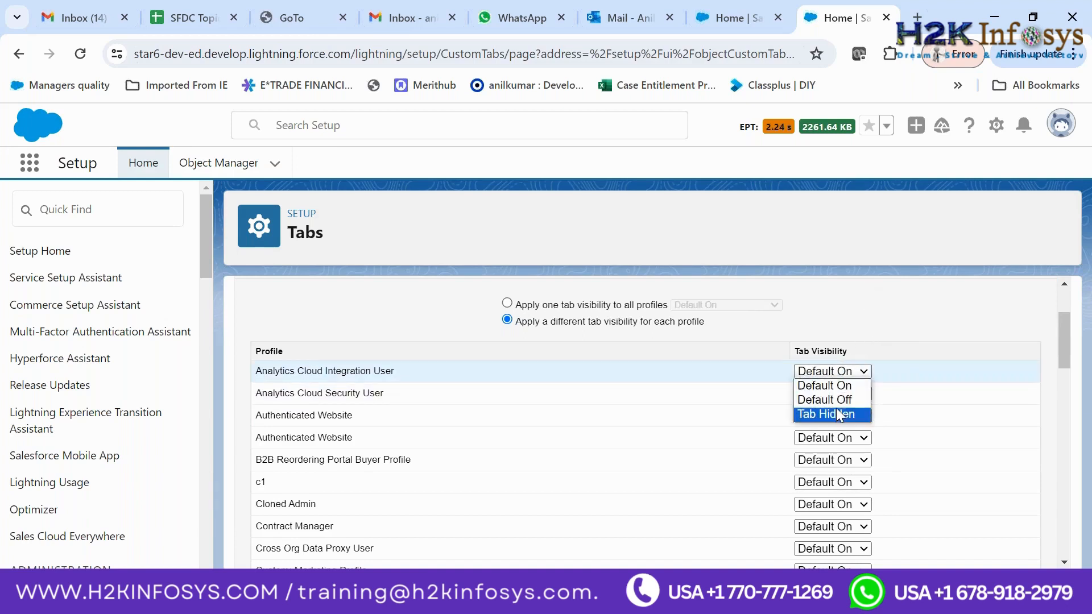
{"action": "left_click", "coordinate": [845, 401]}
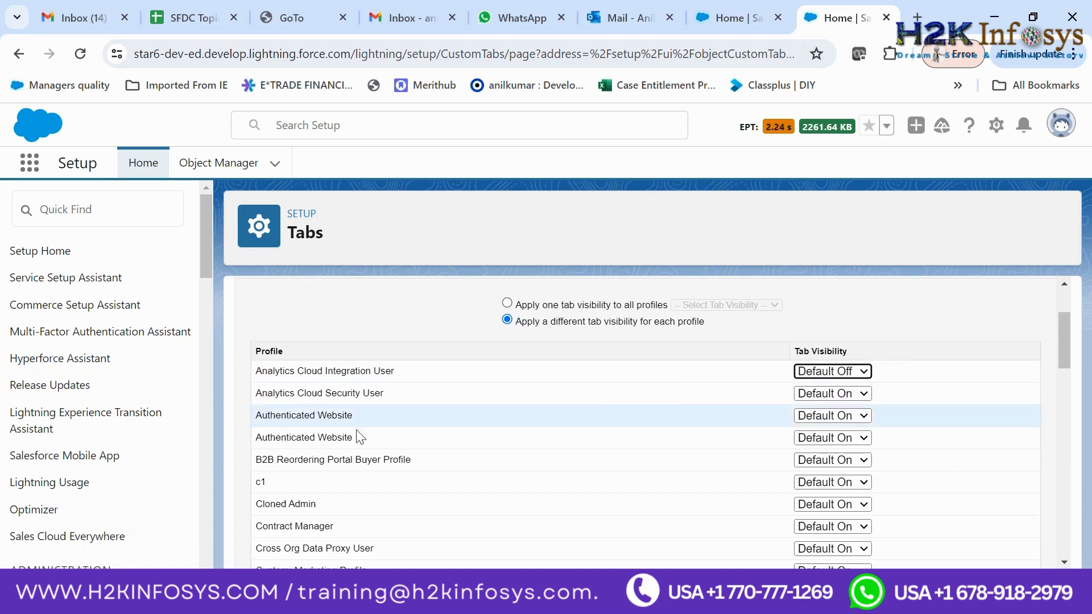
- Set the Analytics Cloud Integration User profile's visibility to Tab Hidden and continue to adding the tab to custom apps
{"action": "left_click", "coordinate": [844, 374]}
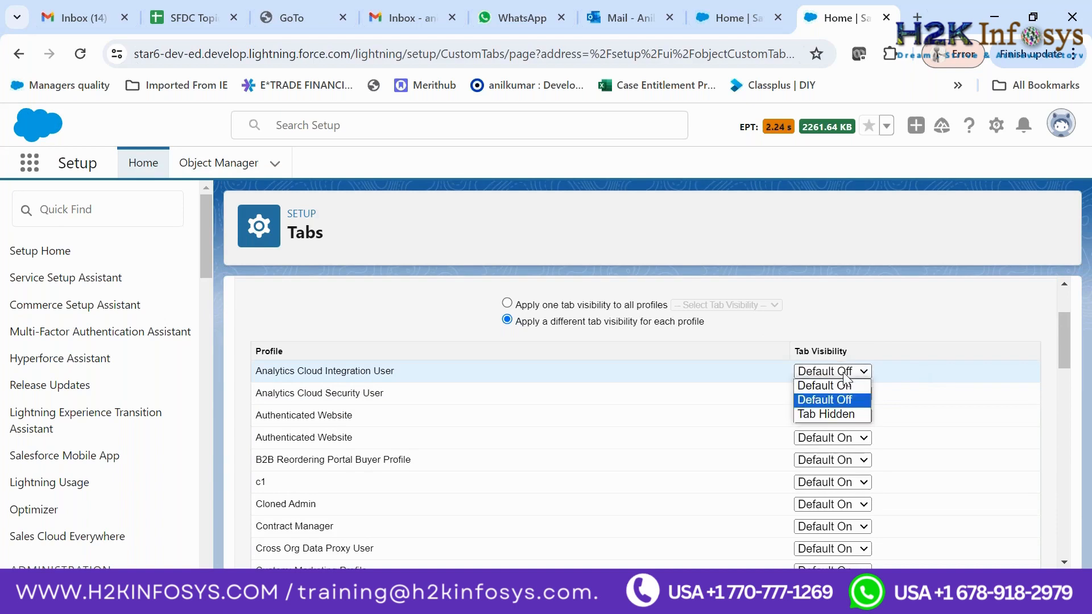
{"action": "left_click", "coordinate": [857, 415]}
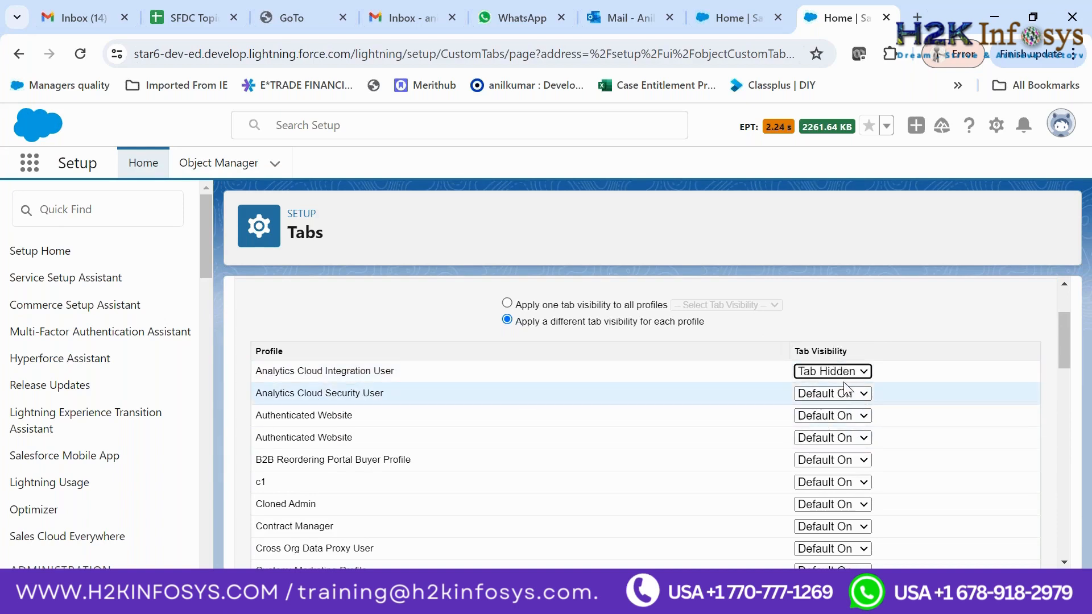
{"action": "left_click_drag", "start_coordinate": [1069, 333], "coordinate": [1052, 528]}
{"action": "left_click", "coordinate": [996, 550]}
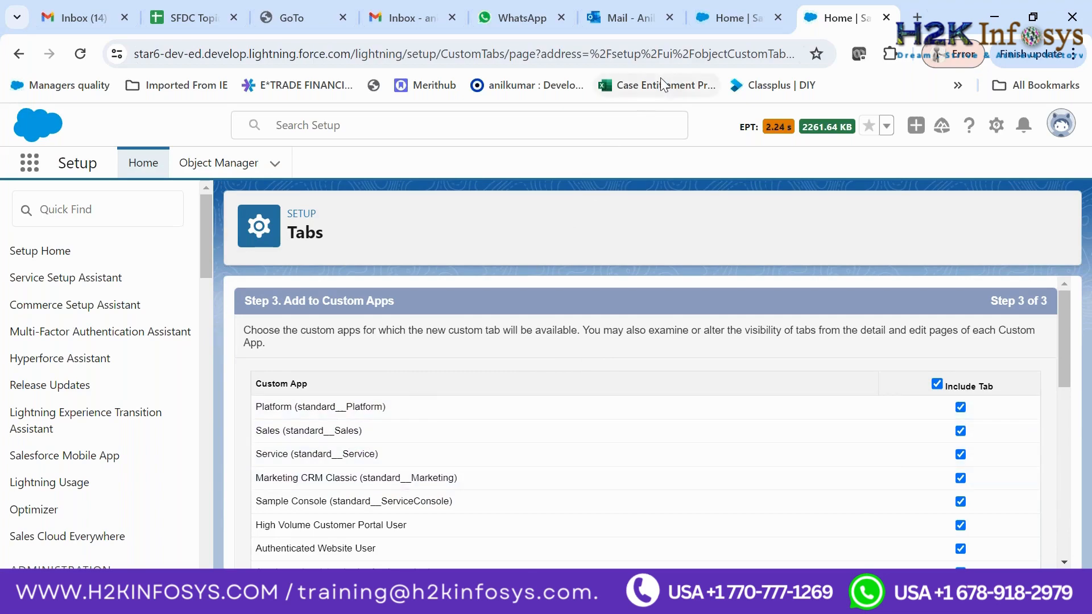
- Review the available apps, keep the tab included in all custom apps, and save the new tab
{"action": "left_click", "coordinate": [30, 164]}
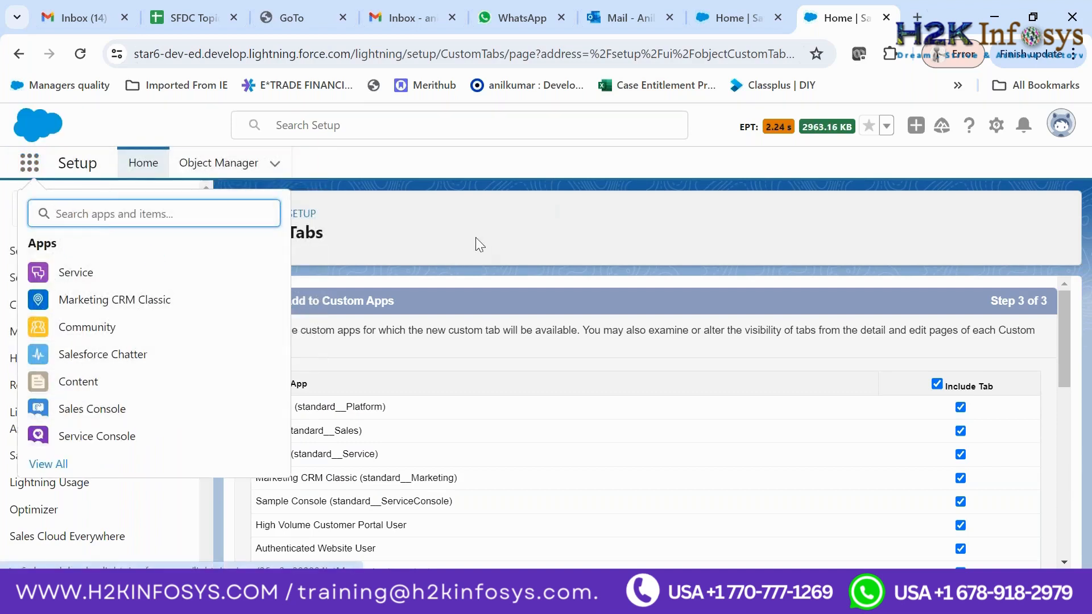
{"action": "left_click", "coordinate": [493, 217]}
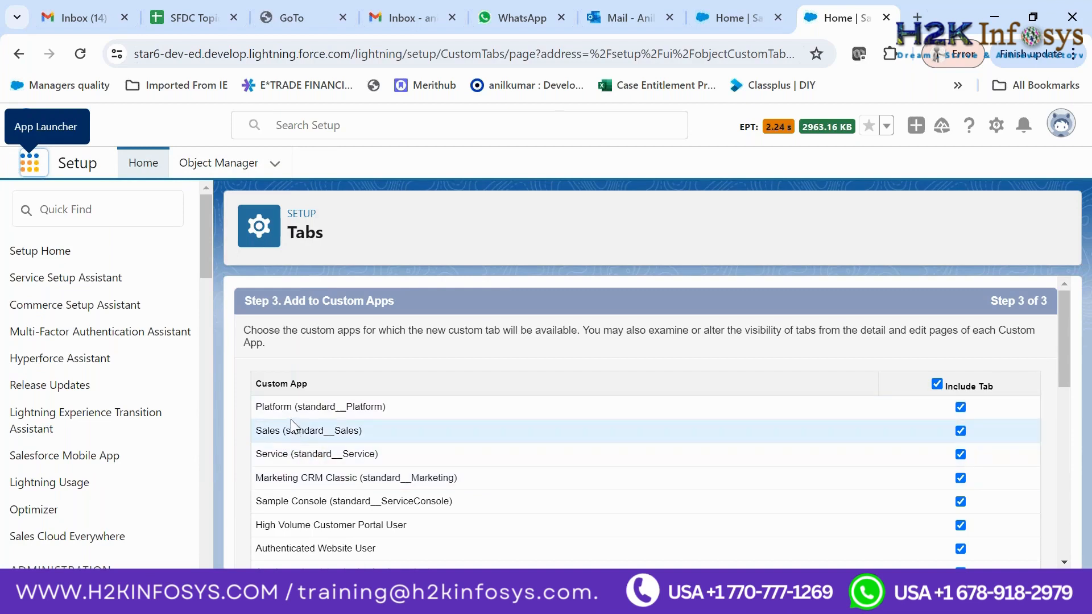
{"action": "left_click_drag", "start_coordinate": [286, 431], "coordinate": [361, 430]}
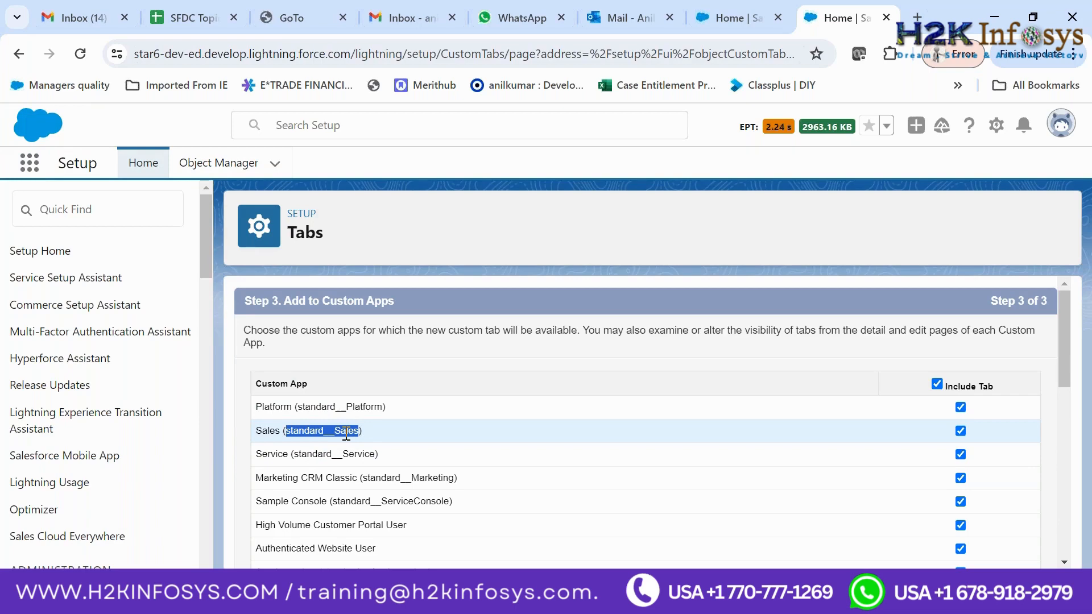
{"action": "left_click_drag", "start_coordinate": [1066, 373], "coordinate": [1062, 440]}
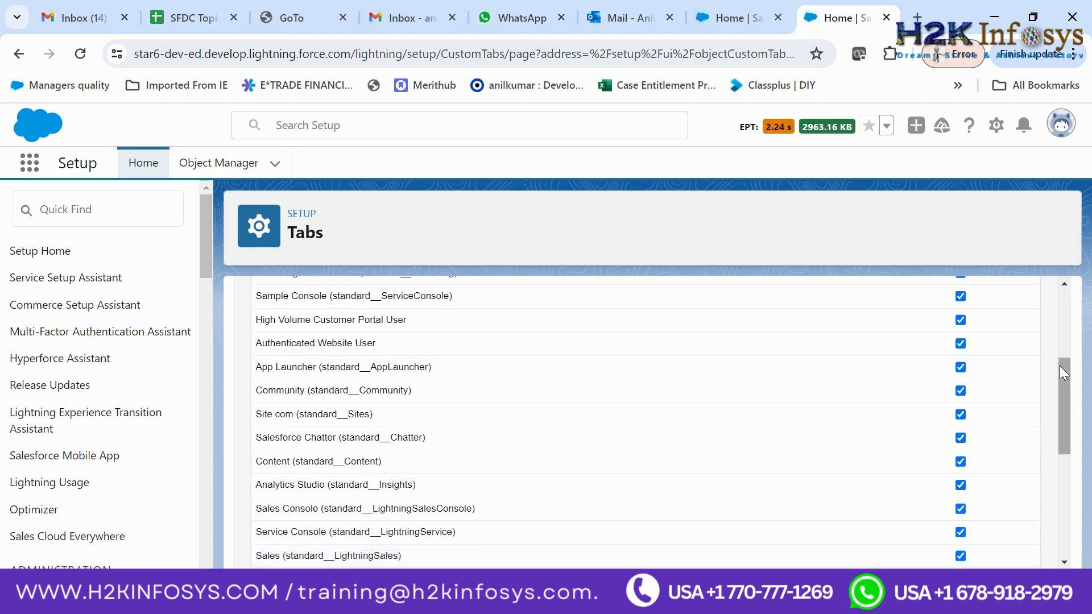
{"action": "left_click_drag", "start_coordinate": [1059, 366], "coordinate": [1060, 454]}
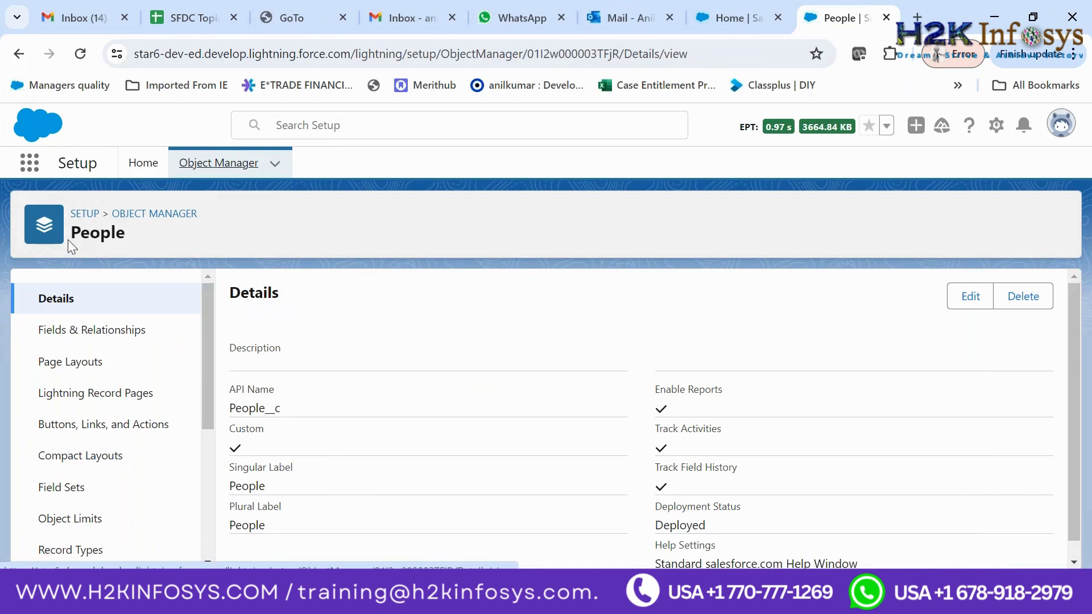
- Review the People custom object's details and its definition edit form, leaving without changes
{"action": "double_click", "coordinate": [77, 233]}
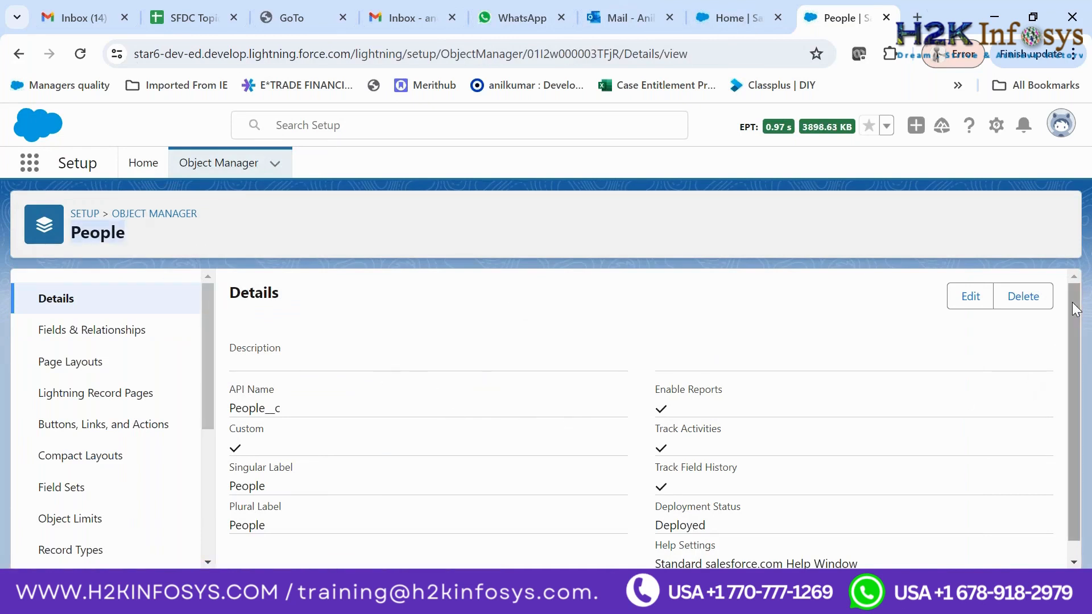
{"action": "scroll", "coordinate": [1076, 393], "scroll_direction": "down", "scroll_amount": 1}
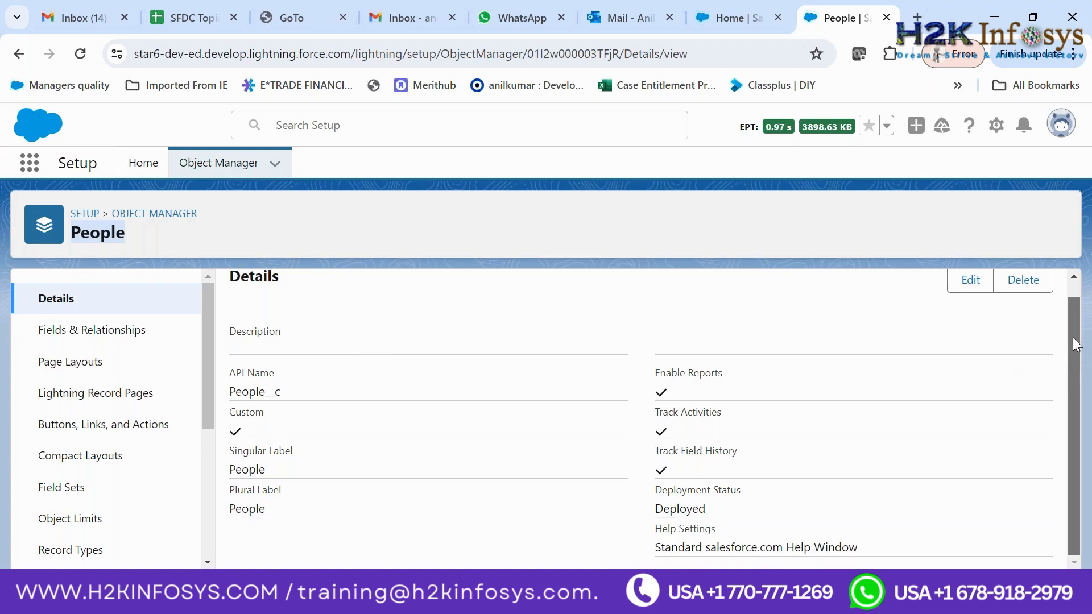
{"action": "scroll", "coordinate": [1024, 330], "scroll_direction": "up", "scroll_amount": 1}
{"action": "left_click", "coordinate": [971, 298]}
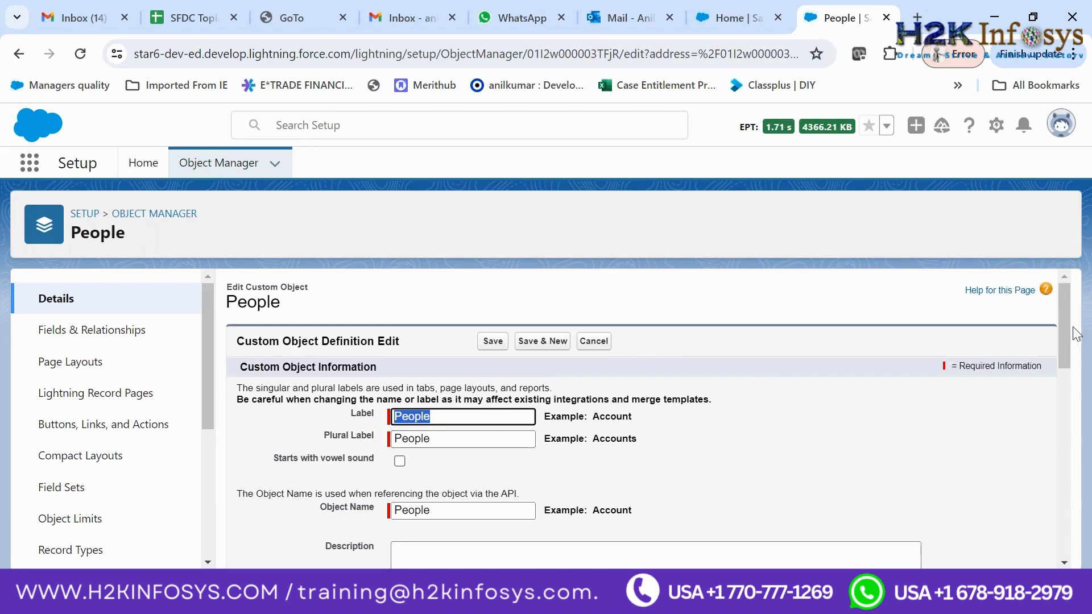
{"action": "left_click_drag", "start_coordinate": [1066, 343], "coordinate": [1078, 239]}
{"action": "left_click", "coordinate": [601, 344]}
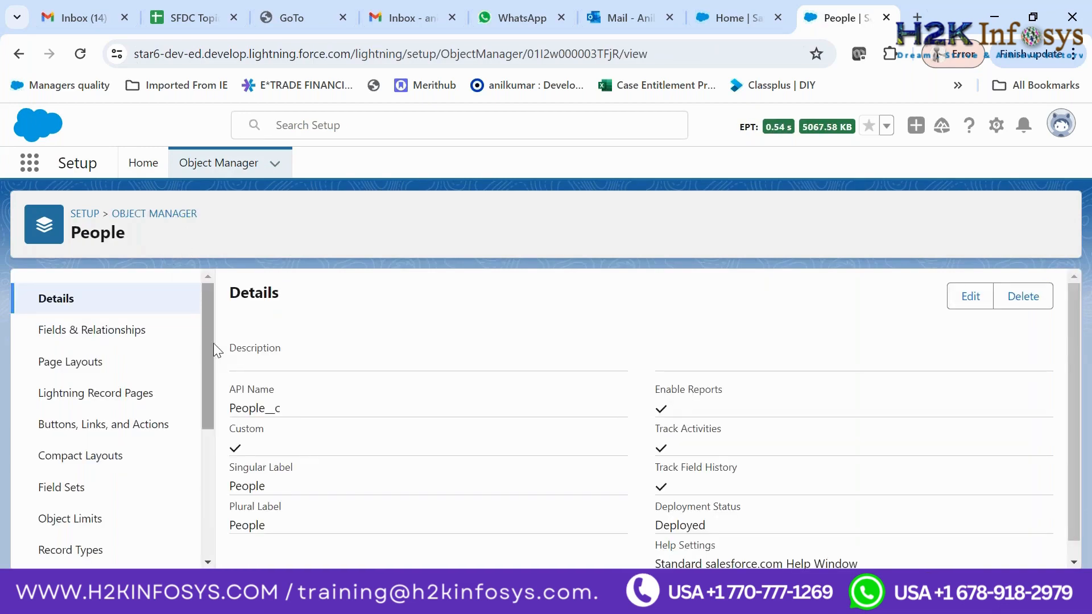
- Find the Tabs setup page by searching for "tab" and open the People custom object tab for editing
{"action": "left_click_drag", "start_coordinate": [213, 343], "coordinate": [139, 183]}
{"action": "left_click", "coordinate": [143, 164]}
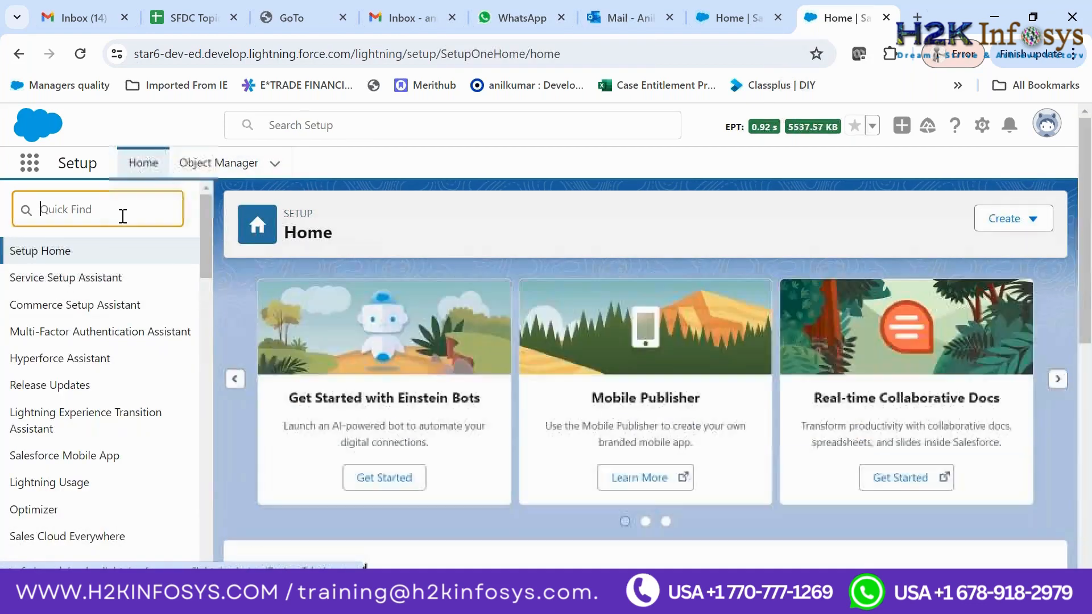
{"action": "type", "text": "t"}
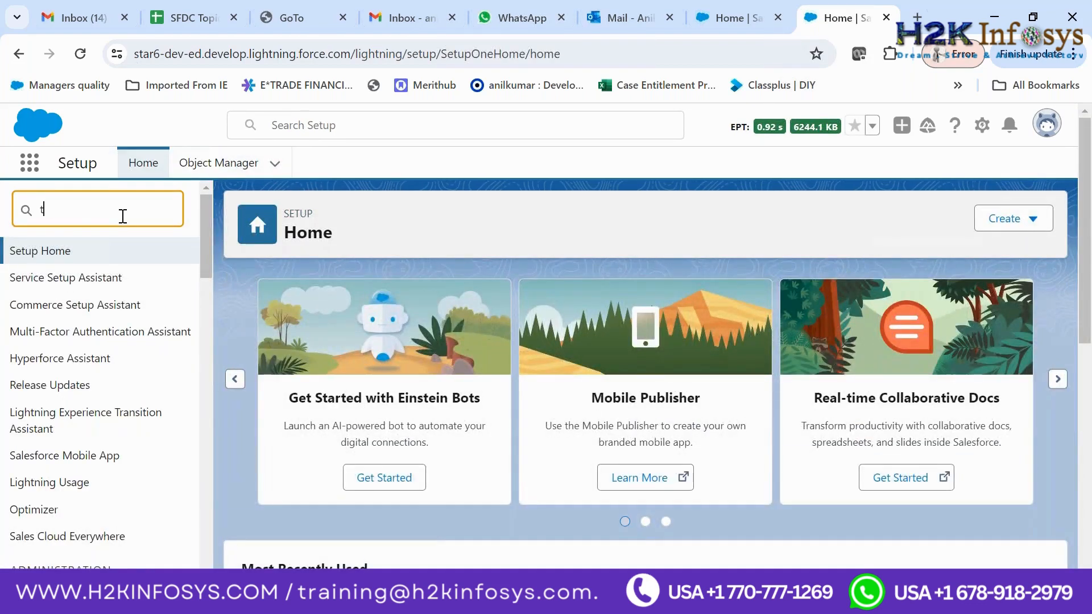
{"action": "type", "text": "ab"}
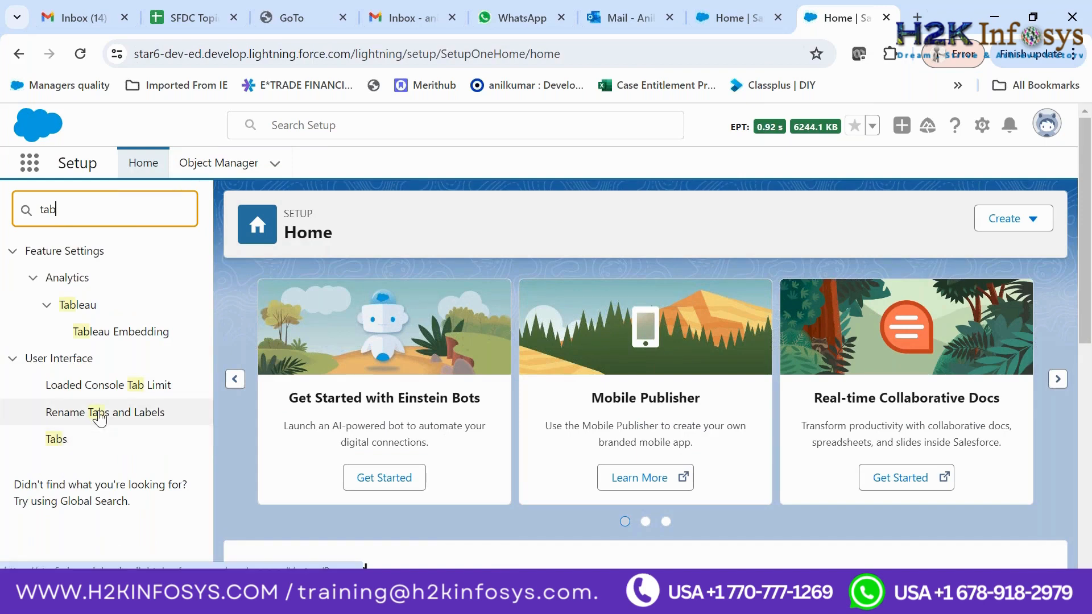
{"action": "left_click", "coordinate": [55, 441]}
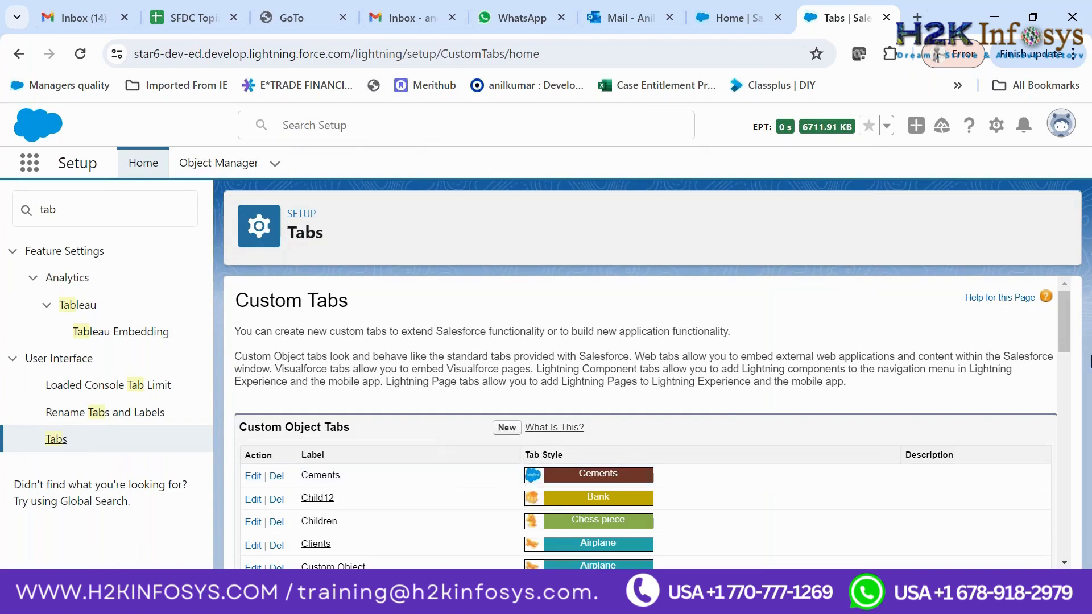
{"action": "left_click_drag", "start_coordinate": [1069, 328], "coordinate": [1065, 415]}
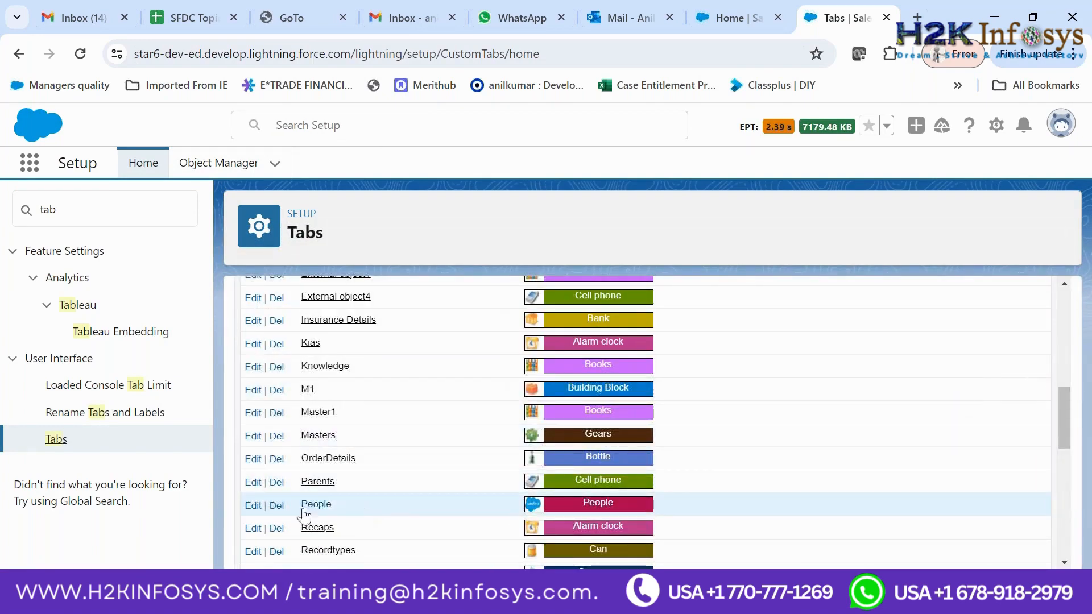
{"action": "left_click", "coordinate": [252, 505]}
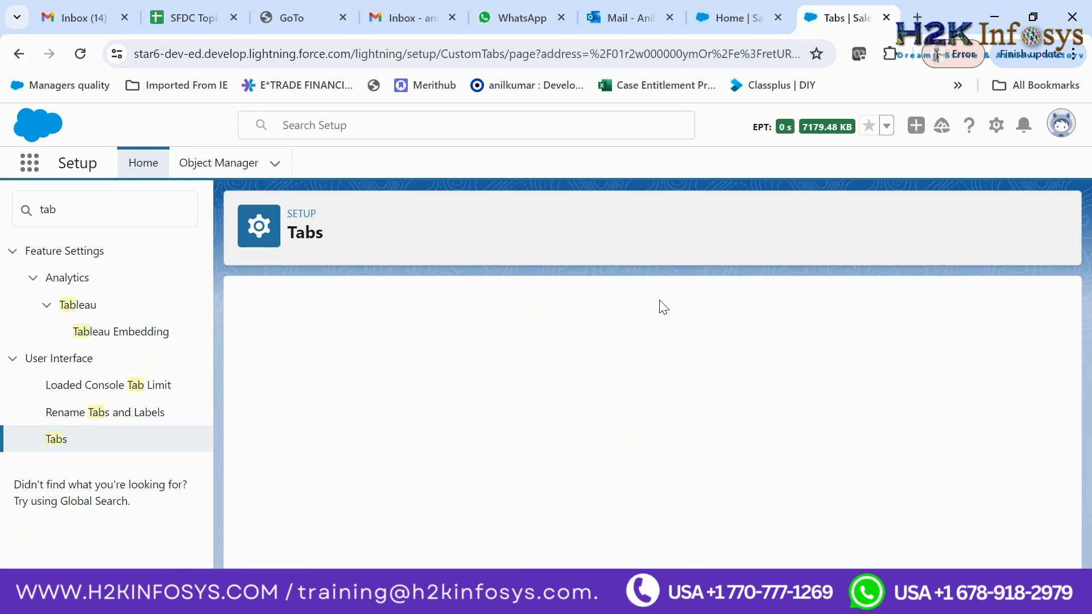
- Review the People custom tab's definition form and return to the list of custom tabs
{"action": "left_click_drag", "start_coordinate": [1066, 335], "coordinate": [1044, 309]}
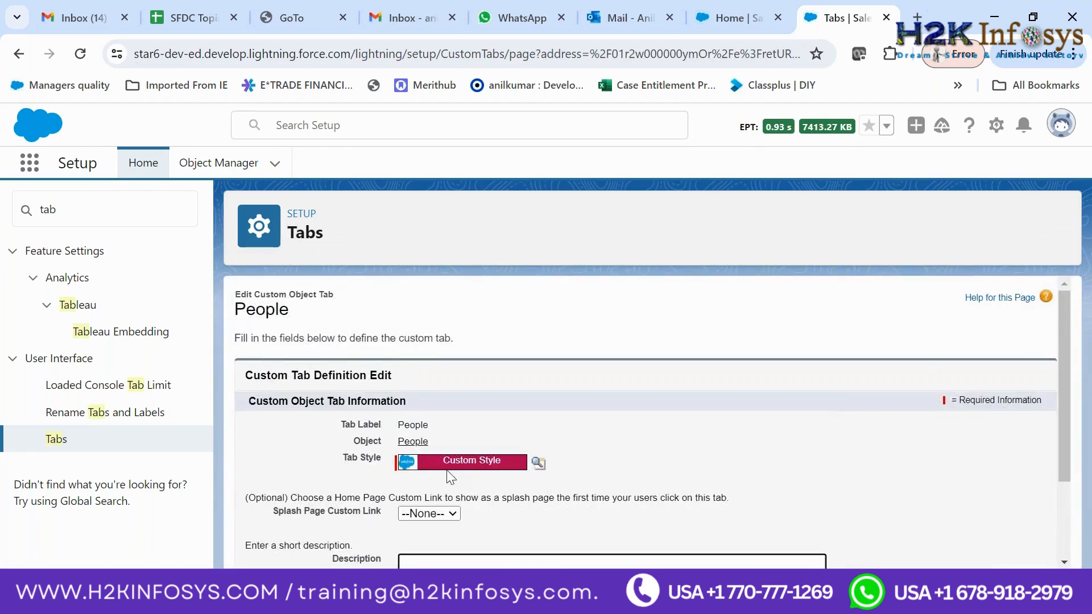
{"action": "left_click_drag", "start_coordinate": [1066, 383], "coordinate": [1065, 458]}
{"action": "left_click", "coordinate": [537, 546]}
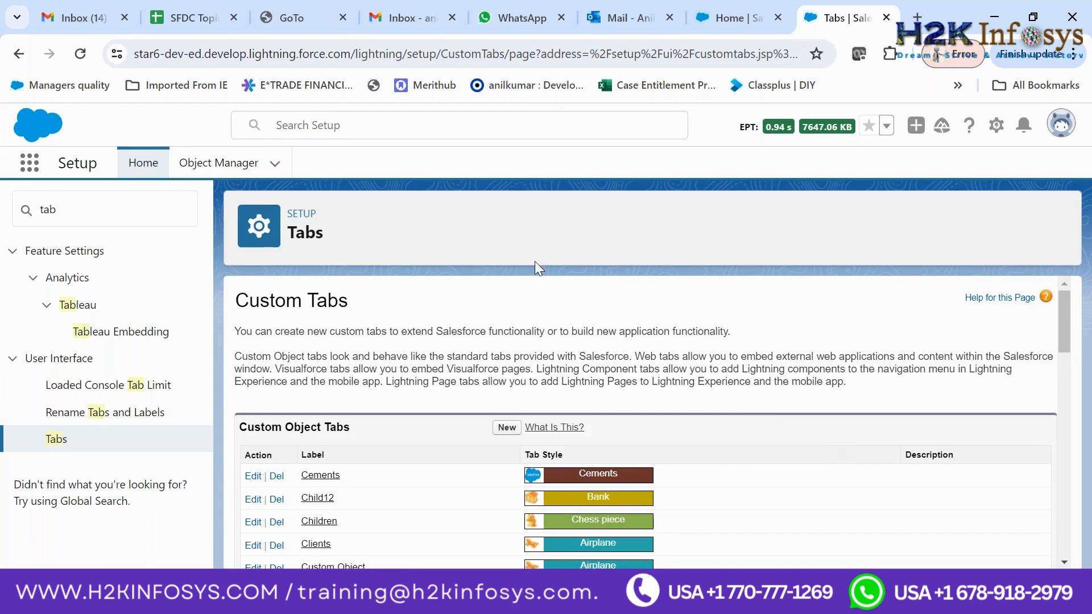
- Search Object Manager for "people" and open the People custom object's details
{"action": "left_click", "coordinate": [218, 164]}
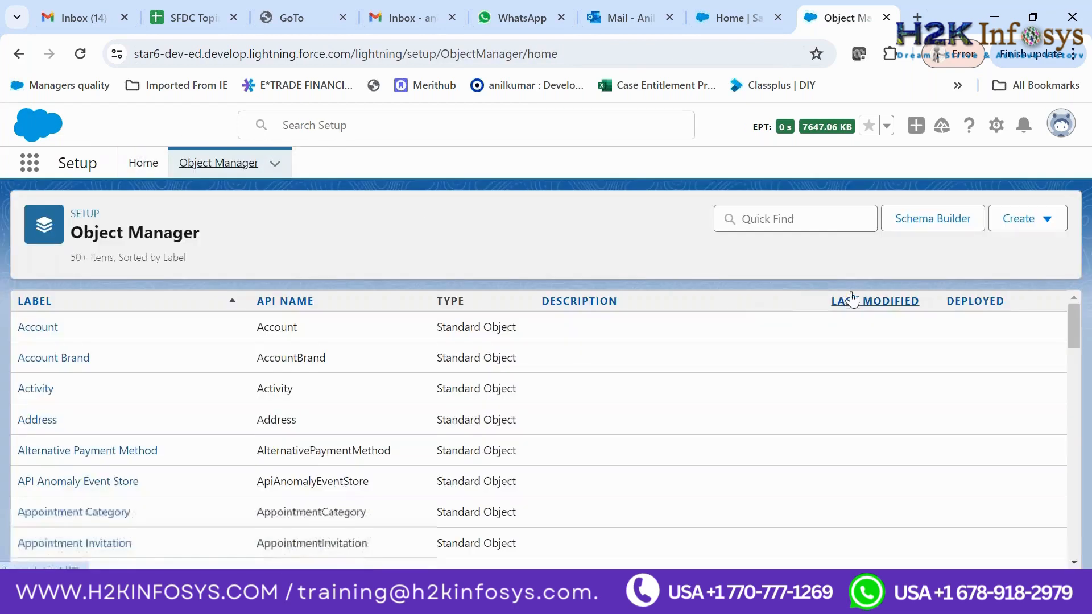
{"action": "left_click", "coordinate": [835, 228]}
{"action": "type", "text": "people"}
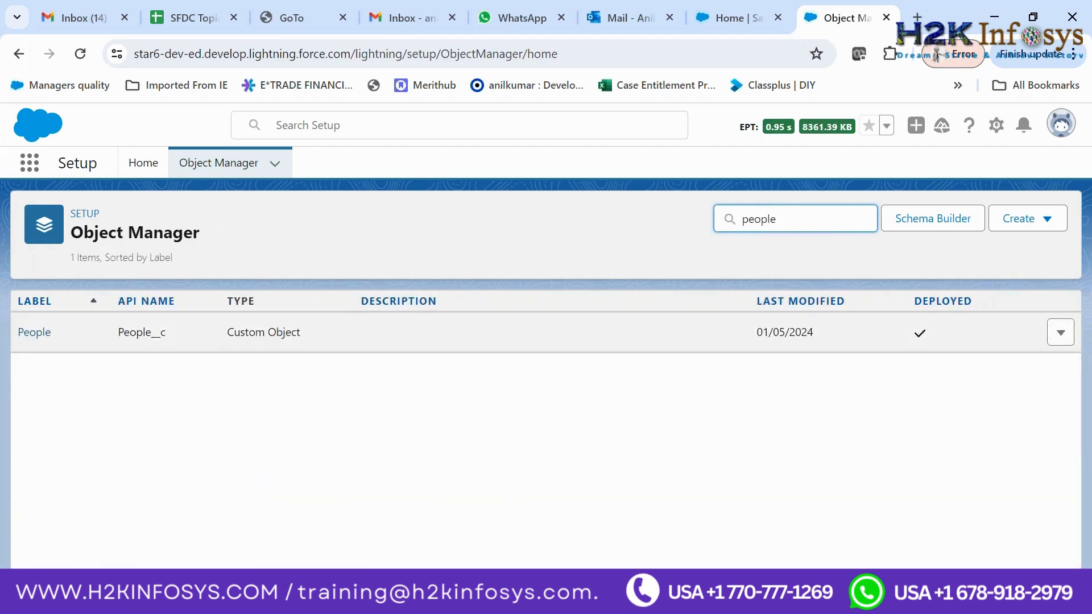
{"action": "left_click", "coordinate": [22, 334]}
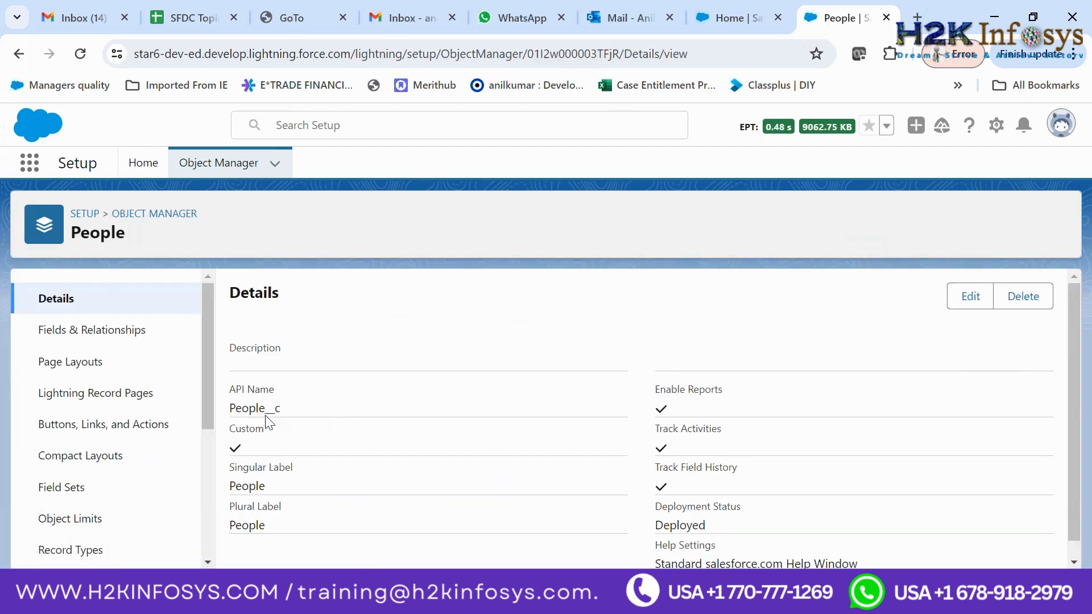
- Examine the People object's API name and its custom-object suffix in the details
{"action": "left_click_drag", "start_coordinate": [266, 408], "coordinate": [310, 420]}
{"action": "left_click", "coordinate": [368, 374]}
{"action": "left_click_drag", "start_coordinate": [229, 410], "coordinate": [295, 421]}
{"action": "left_click", "coordinate": [373, 340]}
{"action": "left_click_drag", "start_coordinate": [268, 408], "coordinate": [319, 417]}
{"action": "left_click", "coordinate": [382, 316]}
{"action": "left_click_drag", "start_coordinate": [264, 408], "coordinate": [317, 419]}
{"action": "left_click", "coordinate": [410, 310]}
- Open the People object's fields and relationships and examine the Name and CreatedById fields and the Currency field's available actions
{"action": "left_click", "coordinate": [100, 334]}
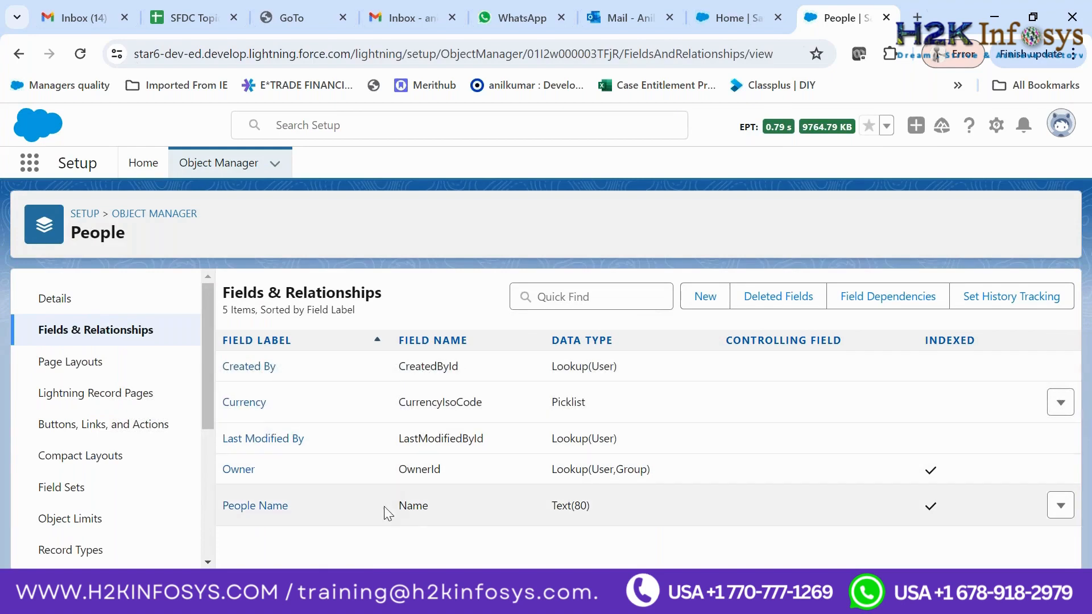
{"action": "left_click_drag", "start_coordinate": [397, 509], "coordinate": [438, 508]}
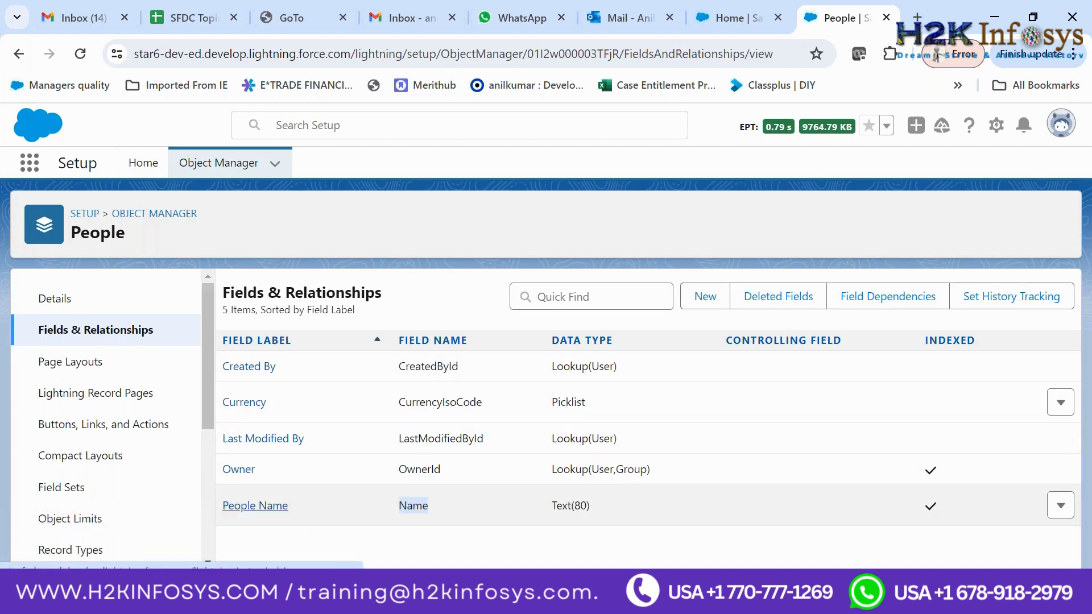
{"action": "left_click", "coordinate": [471, 512]}
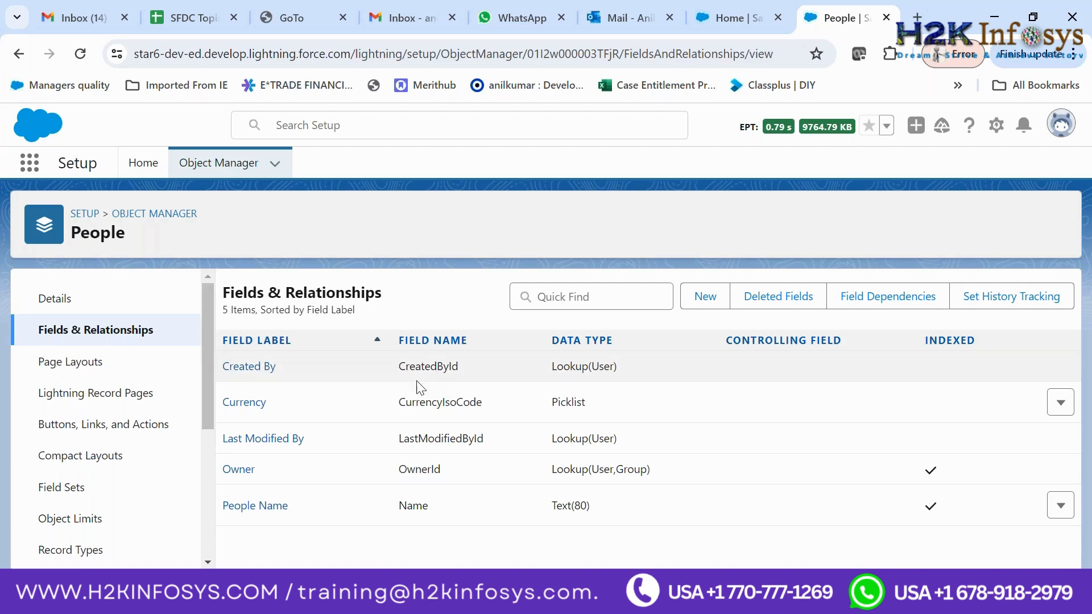
{"action": "left_click_drag", "start_coordinate": [397, 366], "coordinate": [477, 372]}
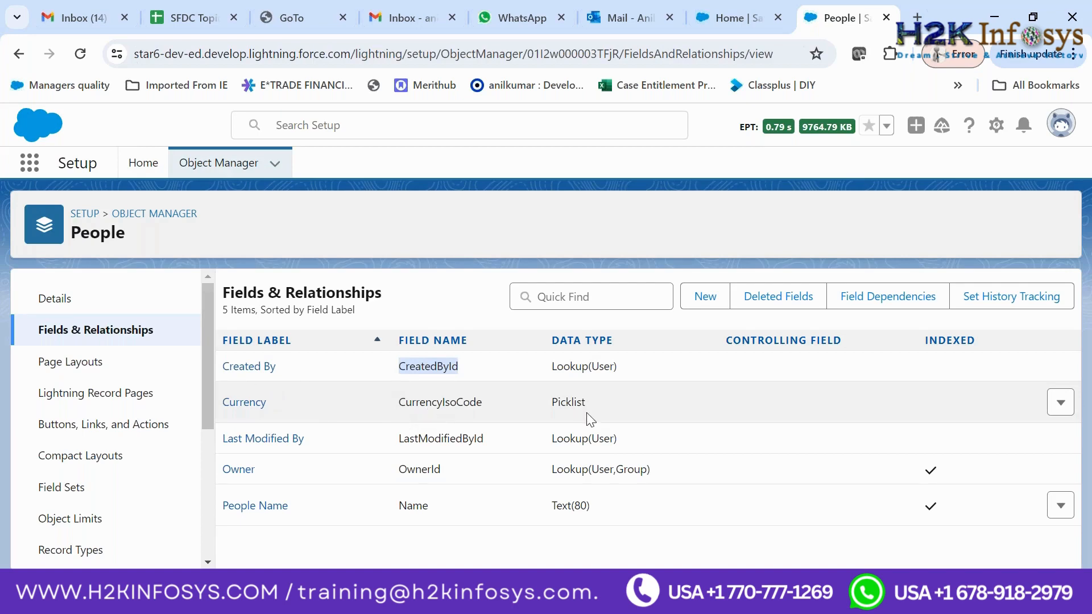
{"action": "left_click", "coordinate": [1066, 406]}
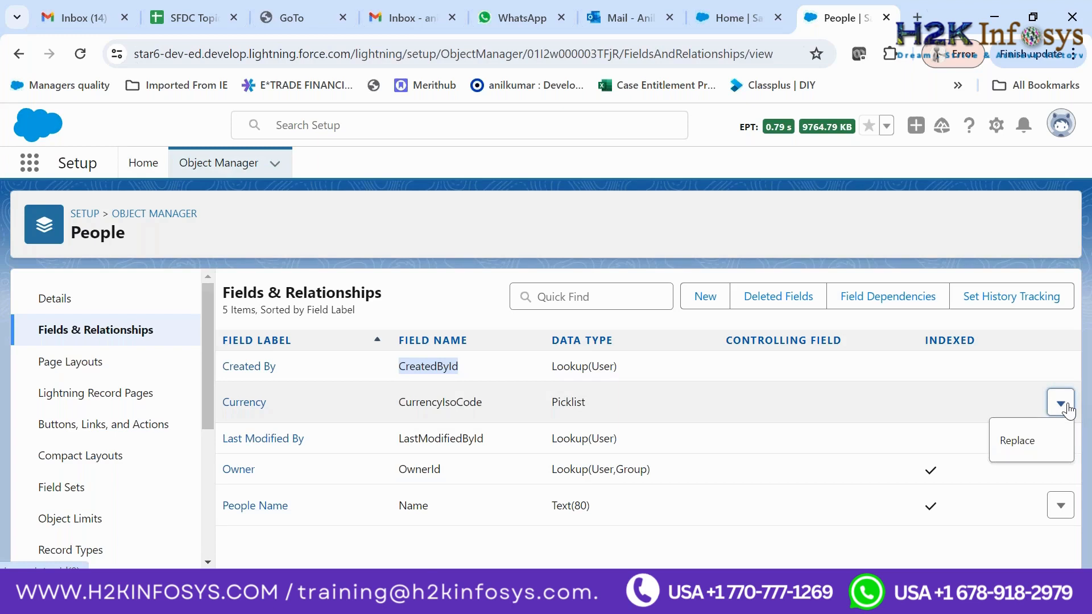
{"action": "left_click", "coordinate": [748, 418]}
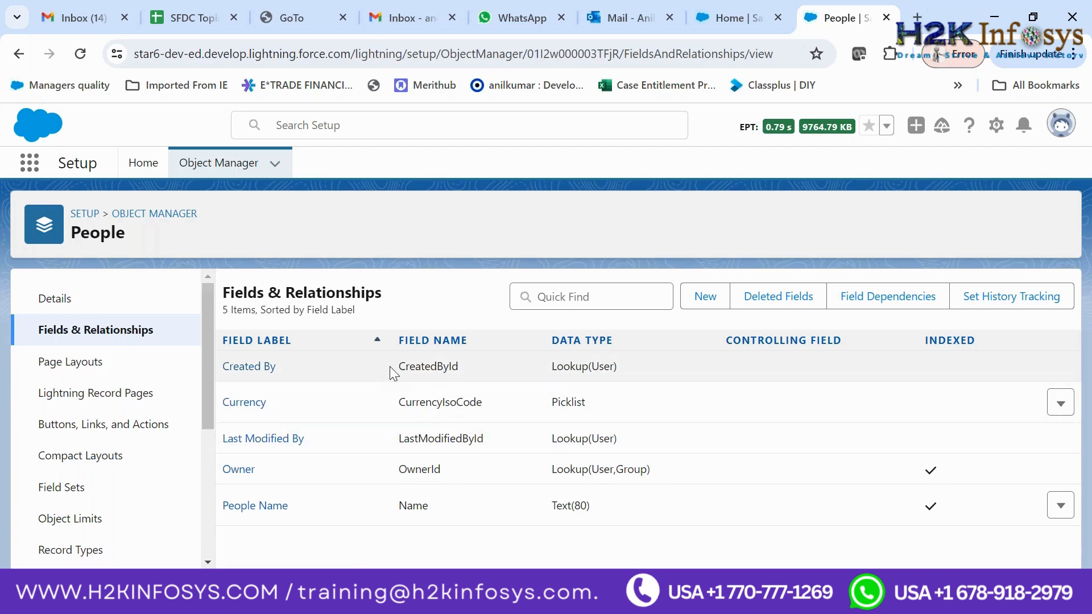
- Examine the field names of the Created By, Last Modified By and Owner standard fields on the People object
{"action": "left_click_drag", "start_coordinate": [391, 367], "coordinate": [470, 363]}
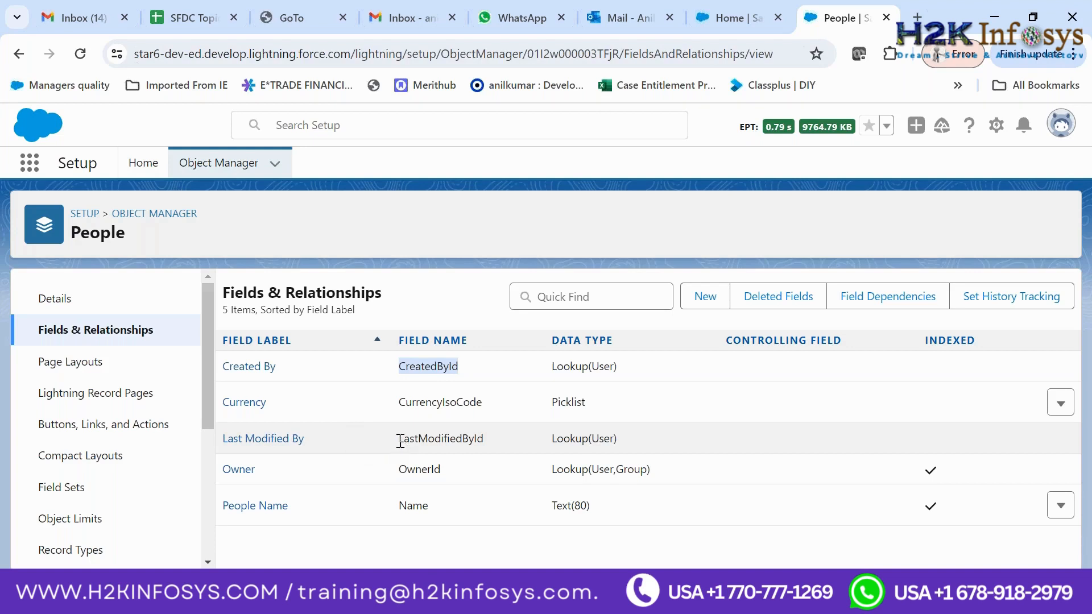
{"action": "left_click_drag", "start_coordinate": [400, 441], "coordinate": [490, 453]}
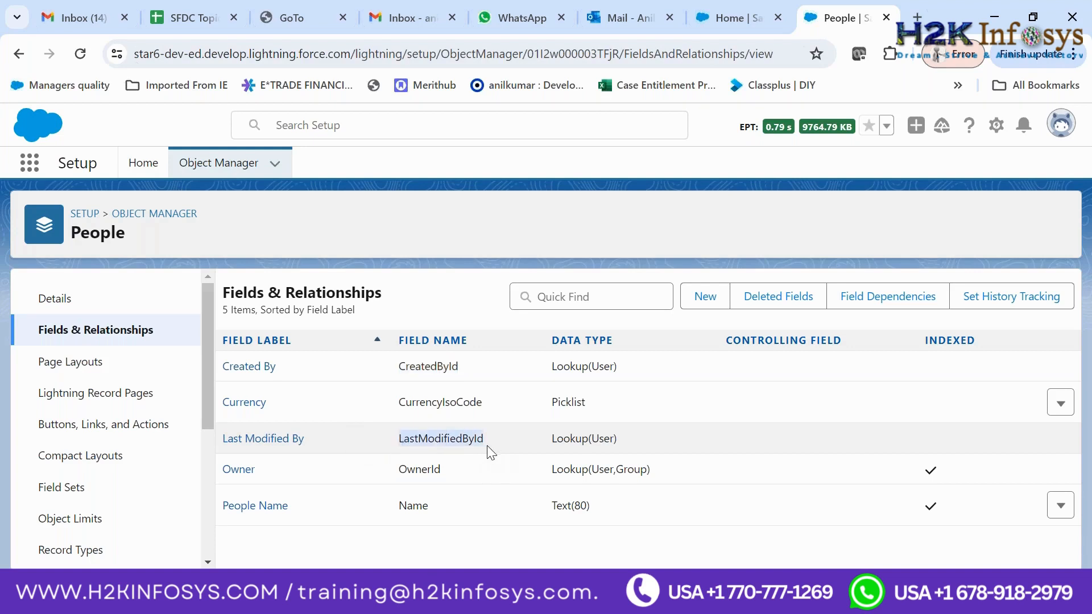
{"action": "left_click", "coordinate": [365, 437]}
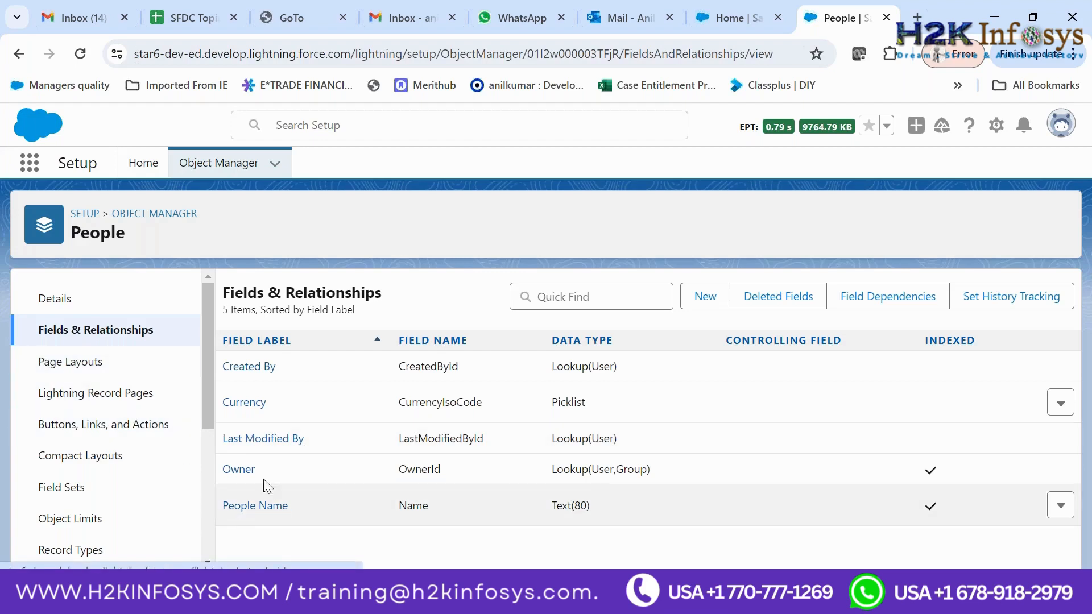
{"action": "left_click_drag", "start_coordinate": [396, 484], "coordinate": [456, 482]}
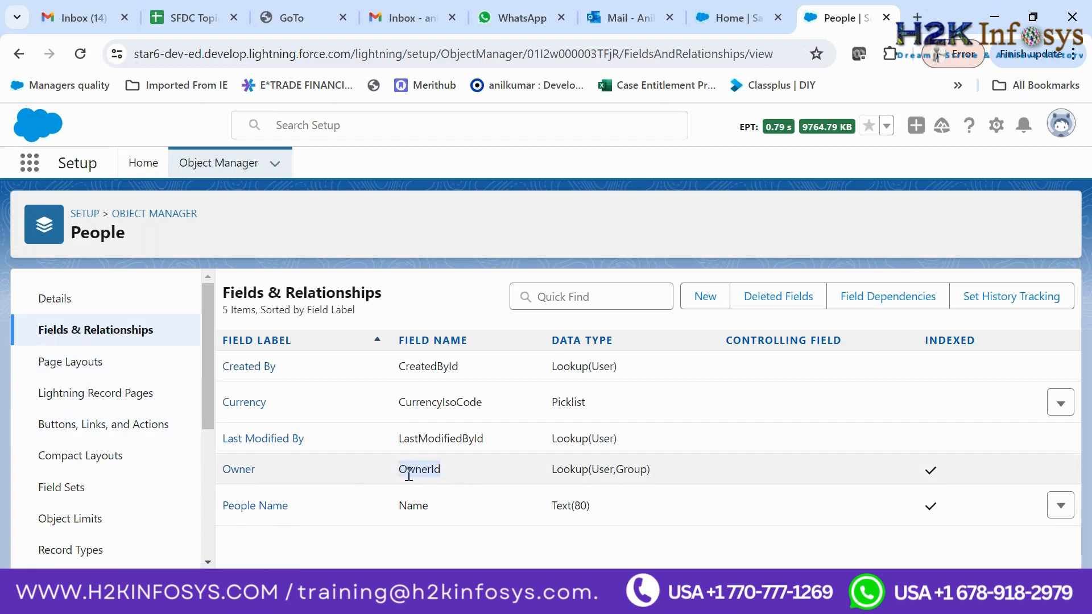
{"action": "left_click", "coordinate": [378, 485]}
{"action": "left_click_drag", "start_coordinate": [386, 483], "coordinate": [500, 455]}
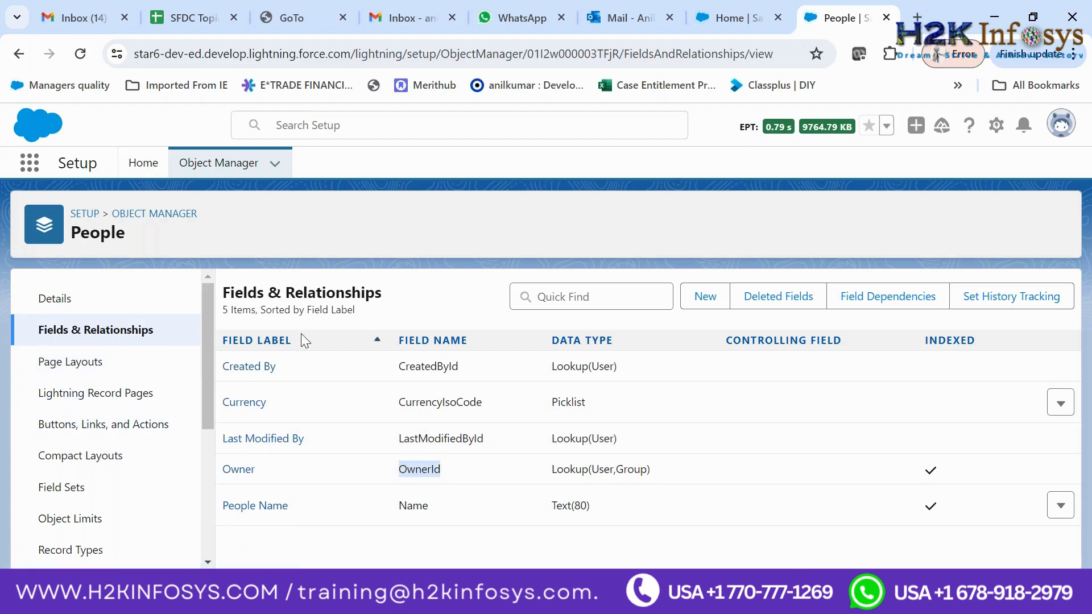
- Switch to the Sales app by searching for "sales" and open People from its additional navigation items
{"action": "left_click", "coordinate": [27, 162]}
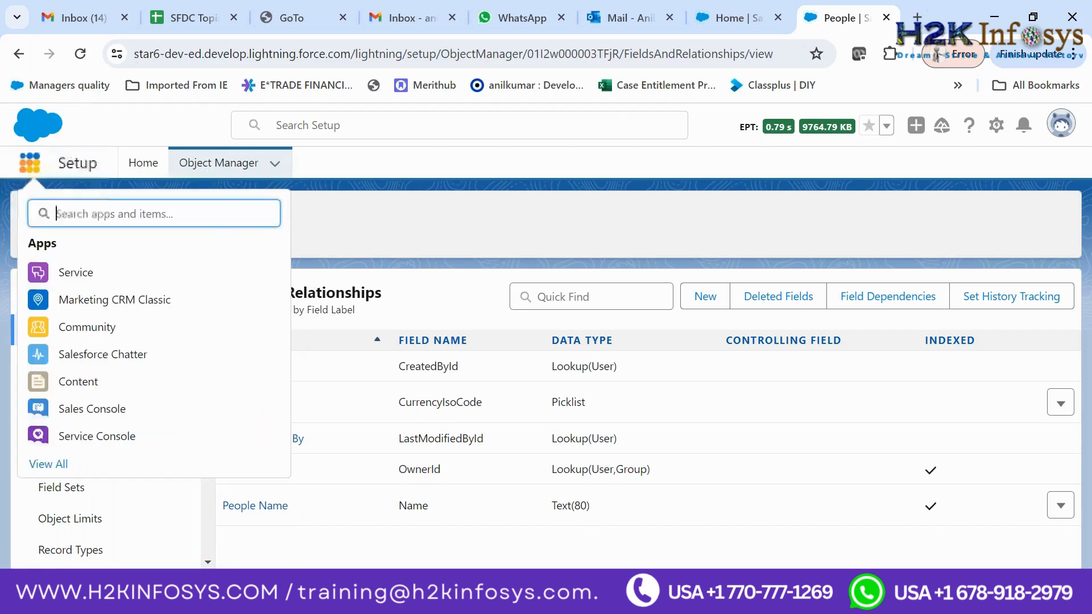
{"action": "type", "text": "sales"}
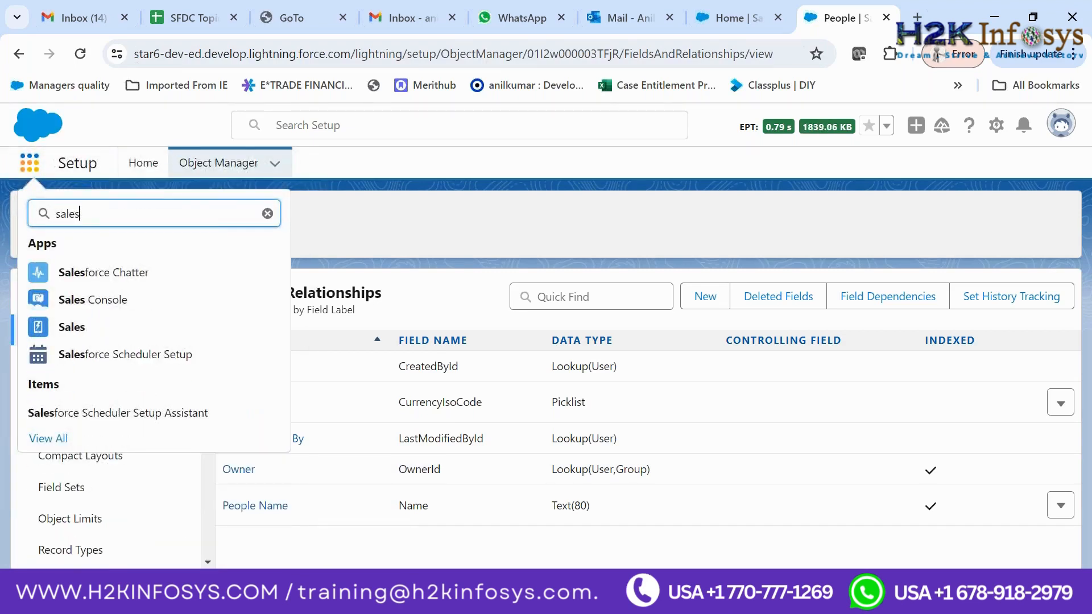
{"action": "left_click", "coordinate": [81, 328]}
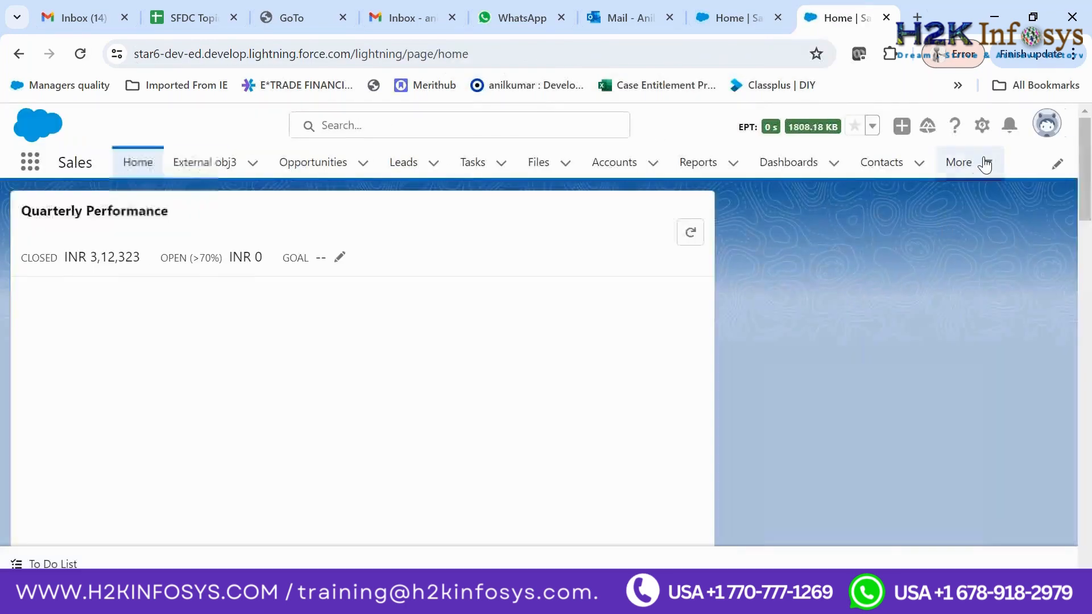
{"action": "left_click", "coordinate": [985, 165]}
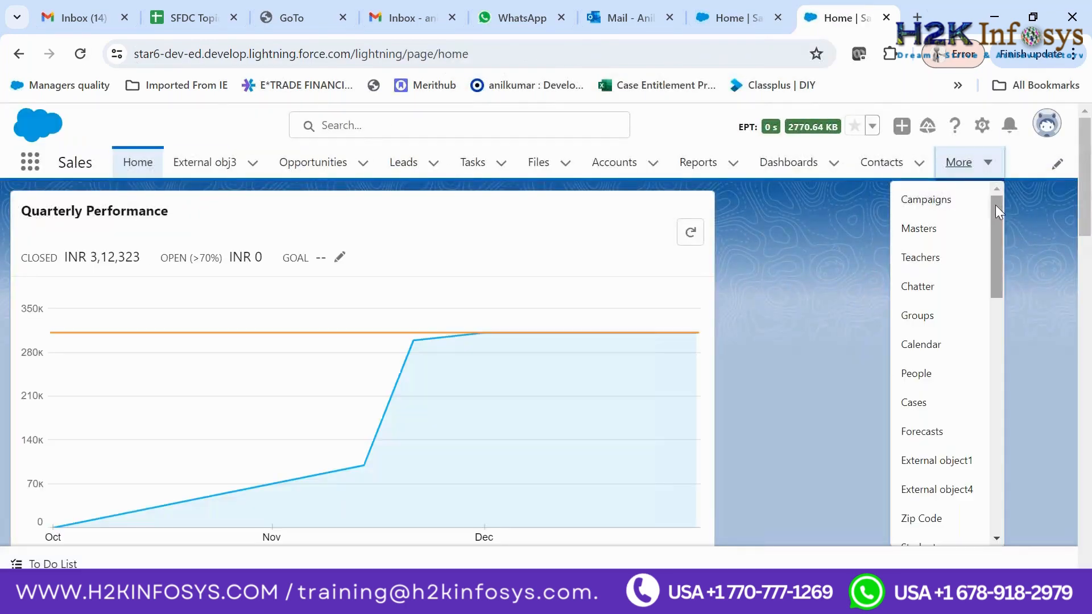
{"action": "left_click", "coordinate": [930, 375]}
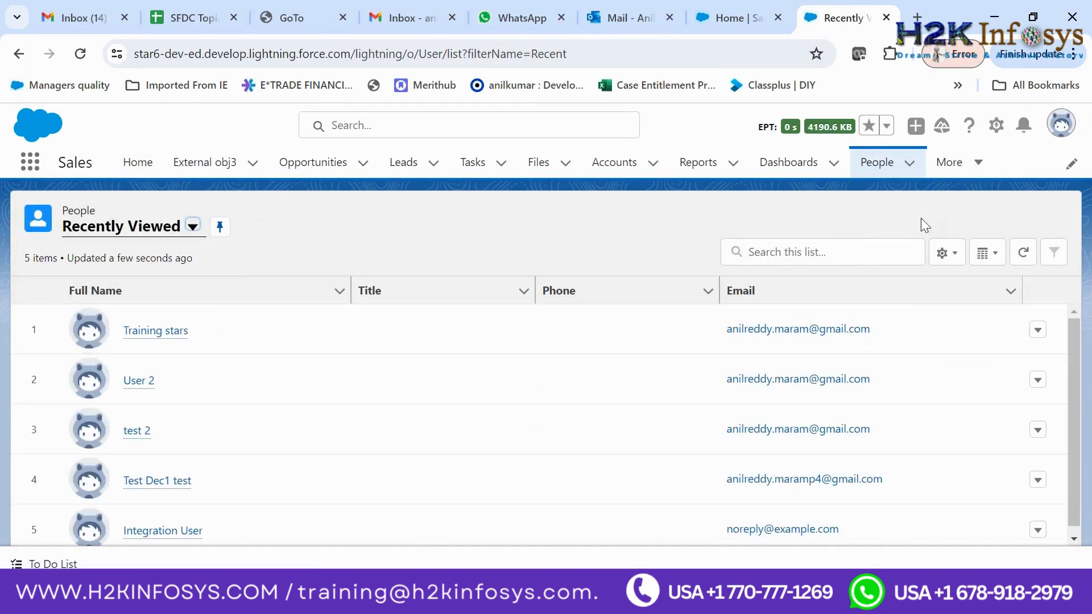
- Look through the Sales app's additional navigation items for the custom People tab
{"action": "left_click", "coordinate": [980, 178]}
{"action": "scroll", "coordinate": [991, 266], "scroll_direction": "down", "scroll_amount": 2}
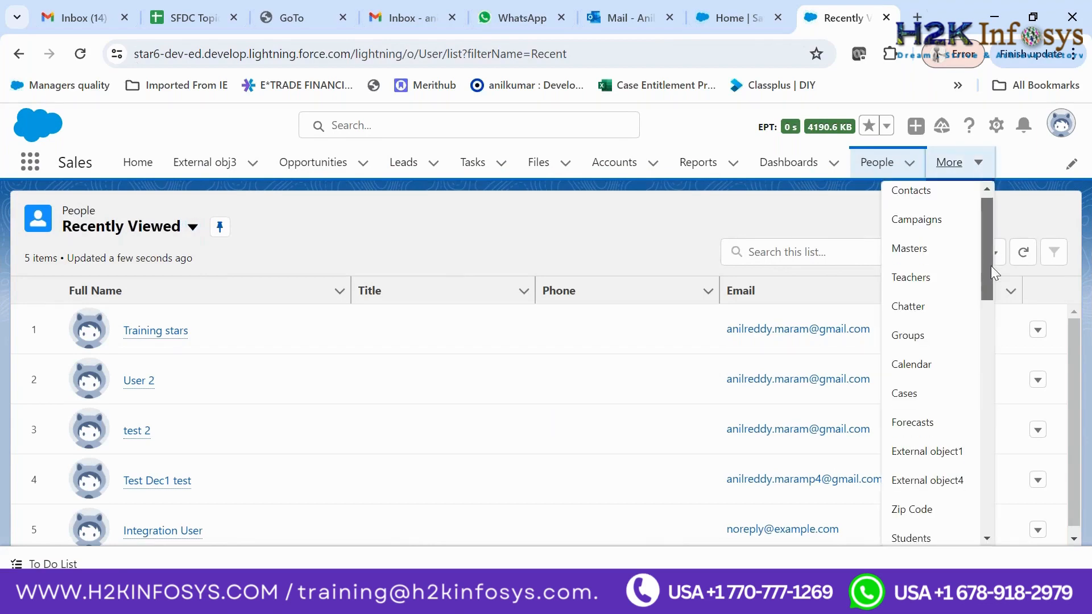
{"action": "left_click_drag", "start_coordinate": [996, 324], "coordinate": [1025, 168]}
- Review the Sales app's navigation items editor and leave it without changes
{"action": "left_click", "coordinate": [1068, 165]}
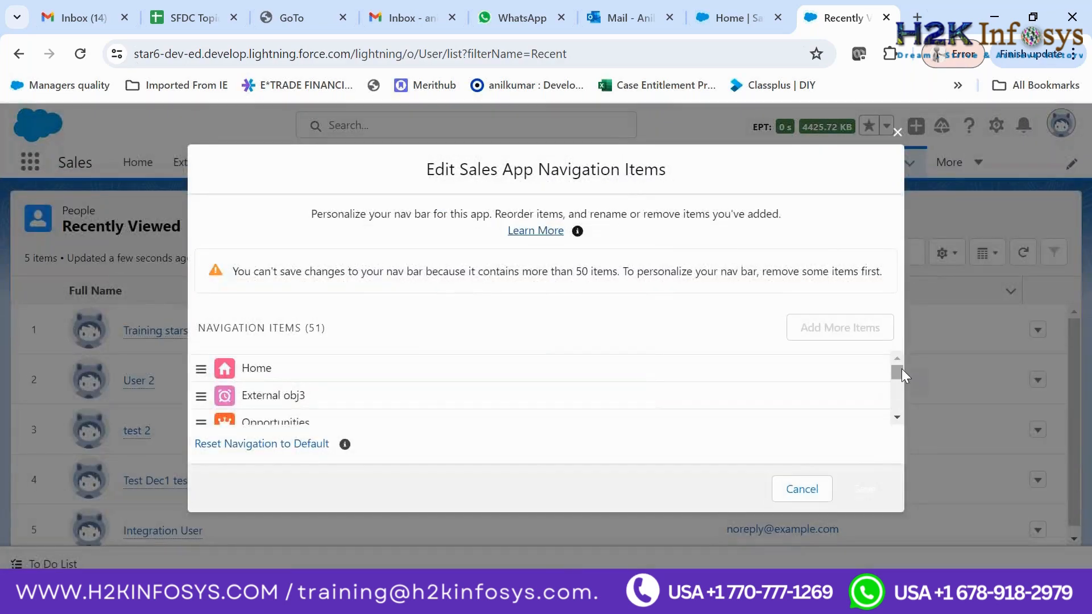
{"action": "mouse_move", "coordinate": [896, 370]}
{"action": "left_mouse_down"}
{"action": "mouse_move", "coordinate": [901, 435]}
{"action": "mouse_move", "coordinate": [901, 362]}
{"action": "left_mouse_up"}
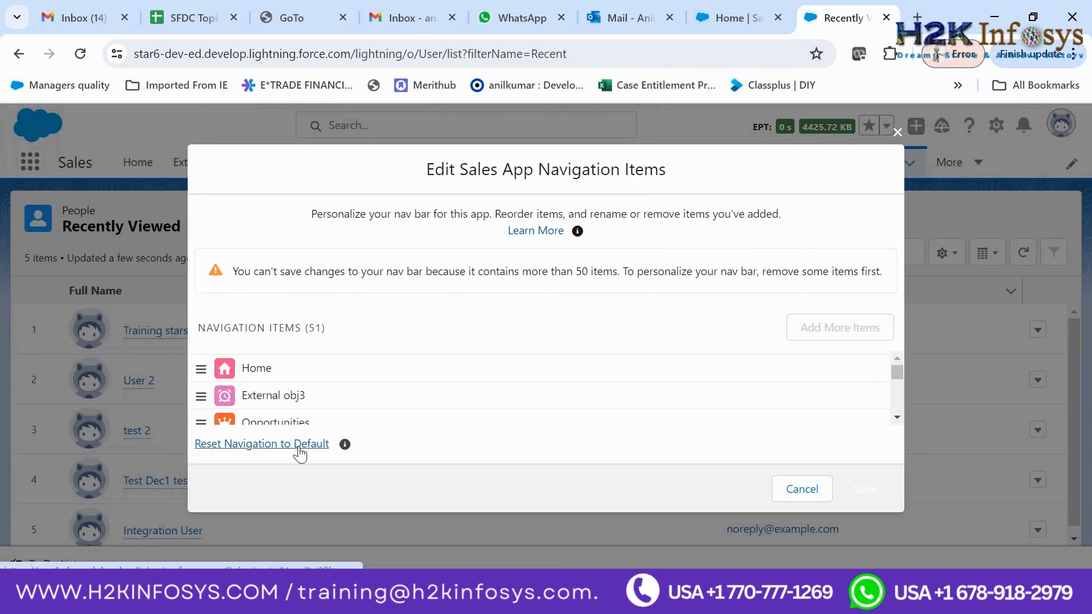
{"action": "left_click", "coordinate": [797, 488]}
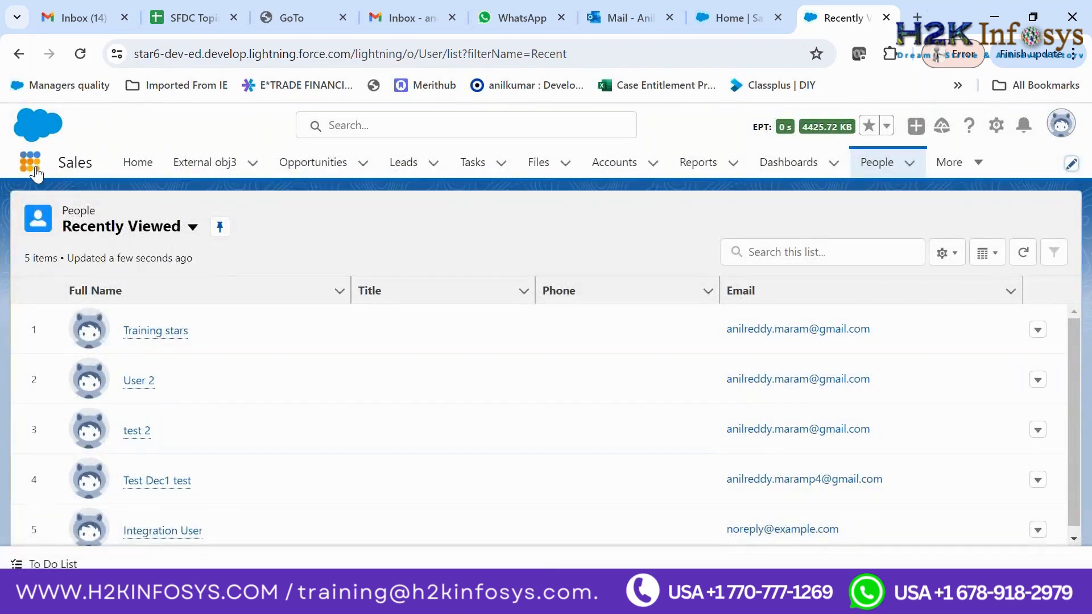
- Return to the Sales home page and check the People tab's recent records and the additional navigation items for the custom tab
{"action": "left_click", "coordinate": [977, 166]}
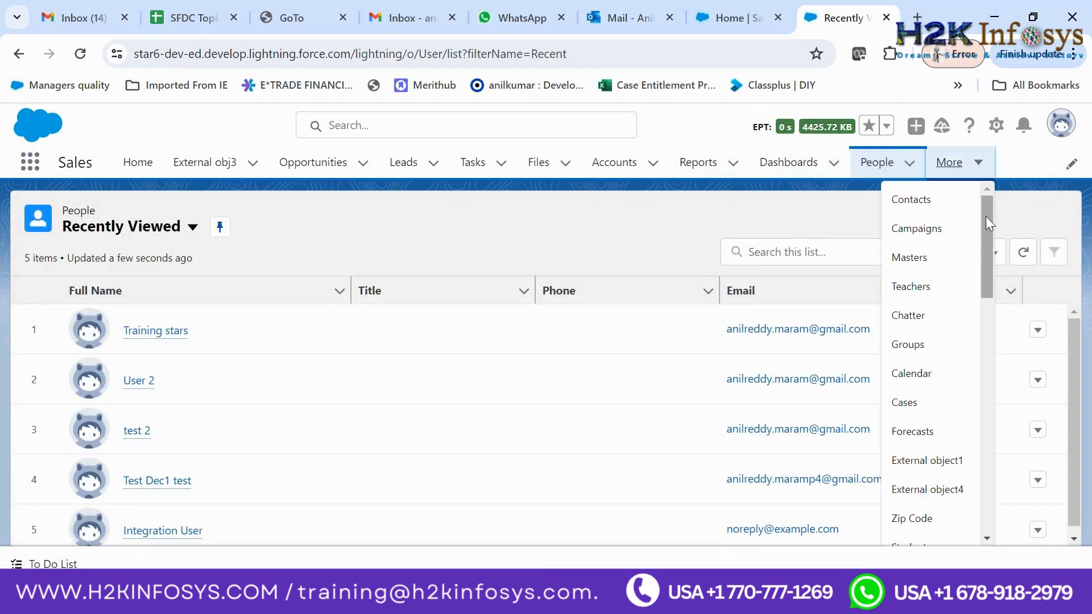
{"action": "mouse_move", "coordinate": [985, 218]}
{"action": "left_mouse_down"}
{"action": "mouse_move", "coordinate": [949, 407]}
{"action": "mouse_move", "coordinate": [961, 490]}
{"action": "mouse_move", "coordinate": [993, 222]}
{"action": "mouse_move", "coordinate": [978, 214]}
{"action": "left_mouse_up"}
{"action": "left_click", "coordinate": [585, 214]}
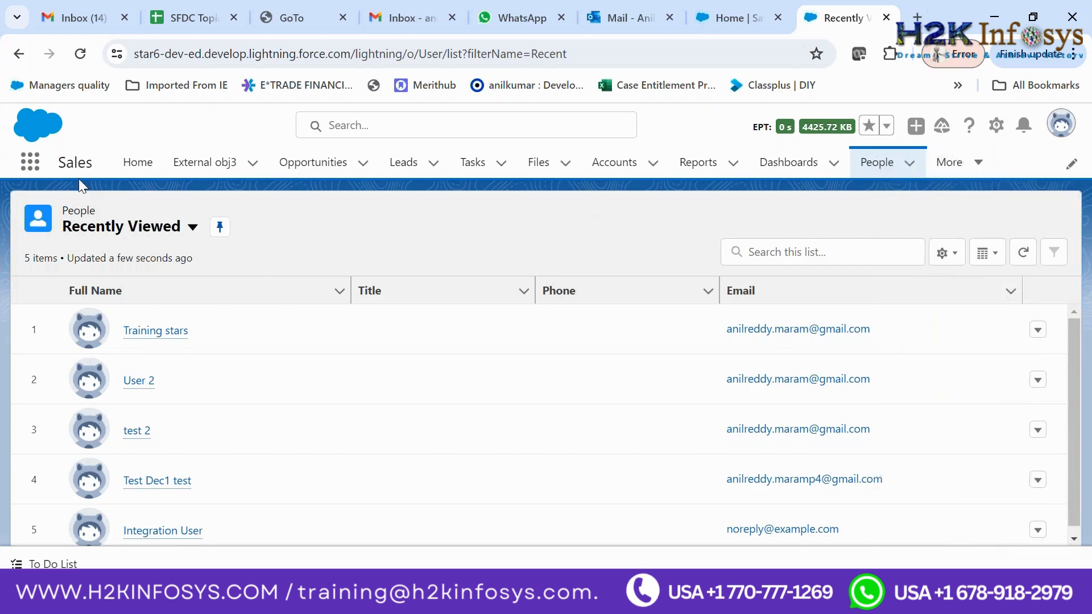
{"action": "left_click", "coordinate": [137, 162]}
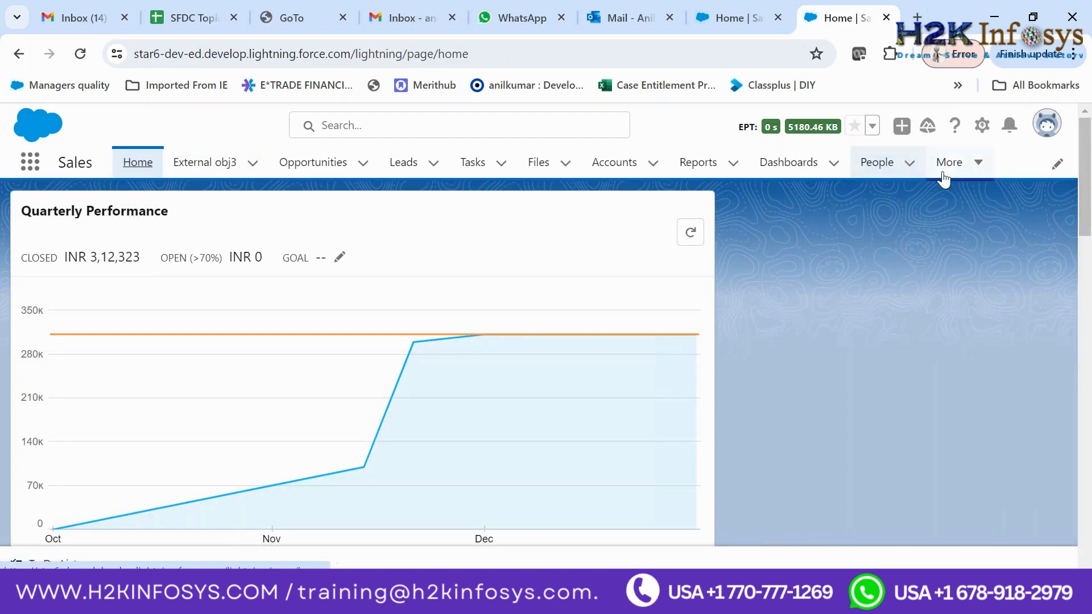
{"action": "left_click", "coordinate": [909, 164]}
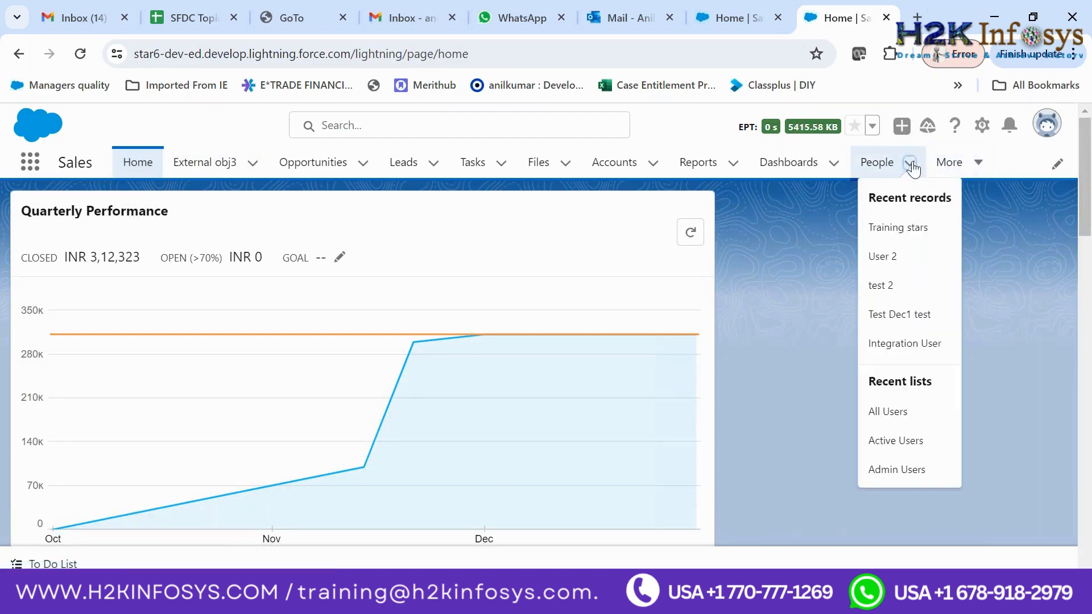
{"action": "left_click", "coordinate": [1034, 278]}
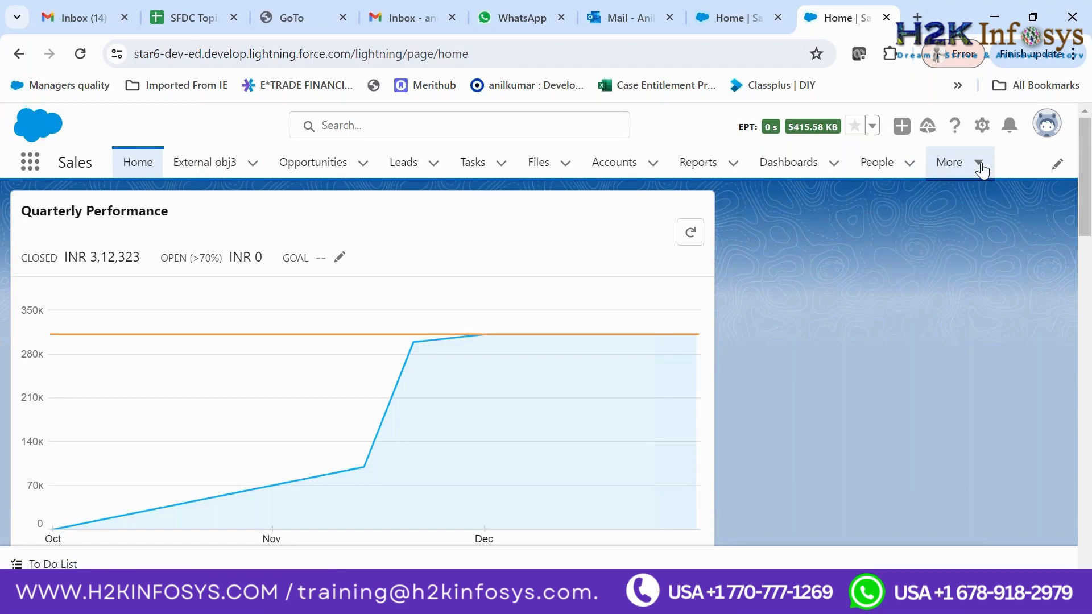
{"action": "left_click", "coordinate": [979, 165]}
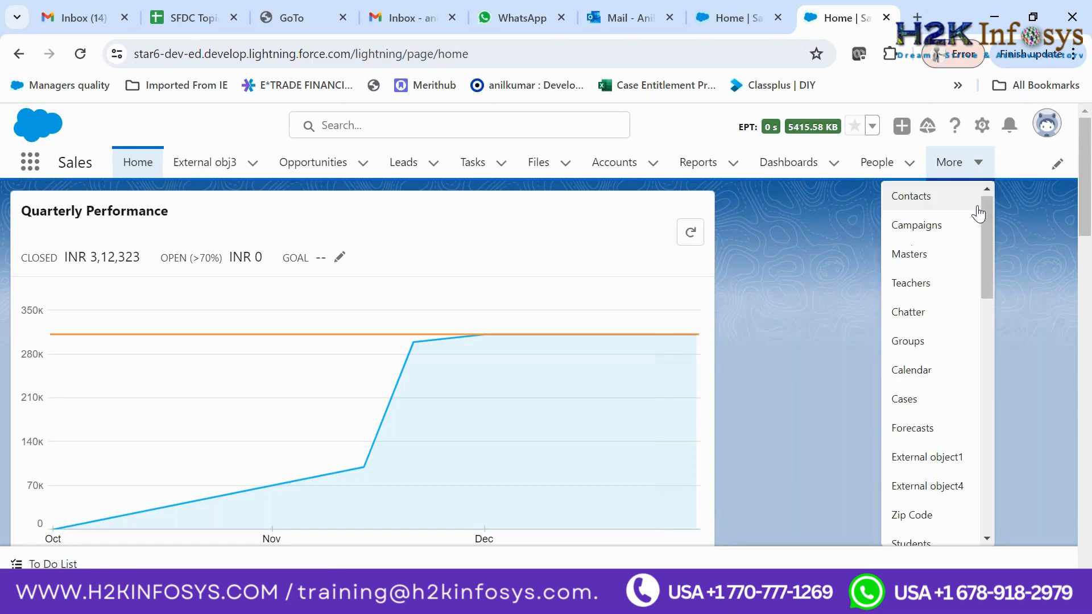
{"action": "left_click_drag", "start_coordinate": [991, 227], "coordinate": [967, 449]}
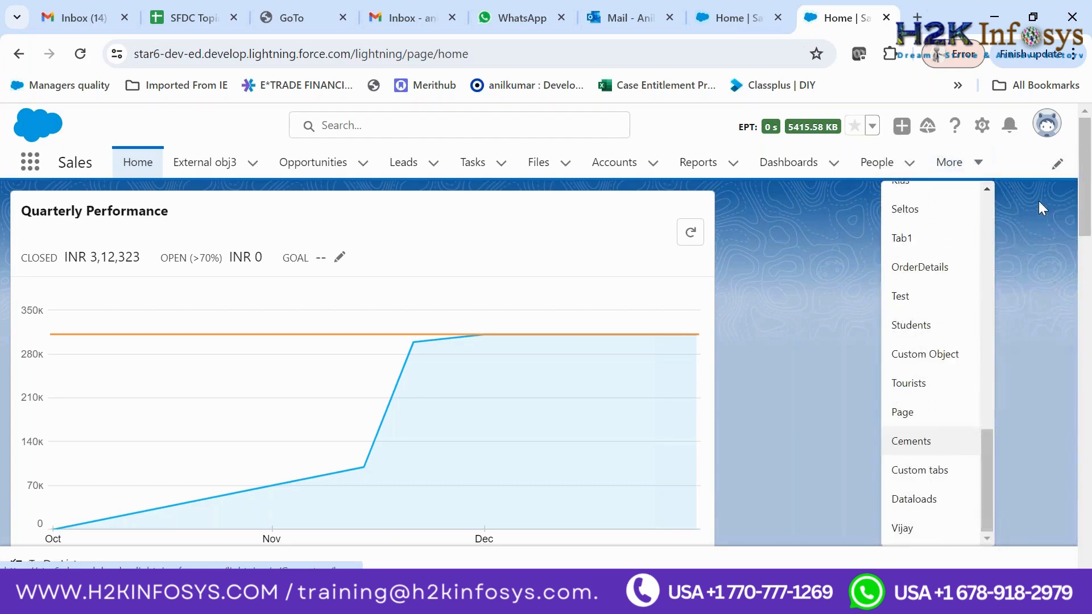
- Reload the Sales home page and locate the custom People tab among the additional navigation items
{"action": "left_click", "coordinate": [80, 54]}
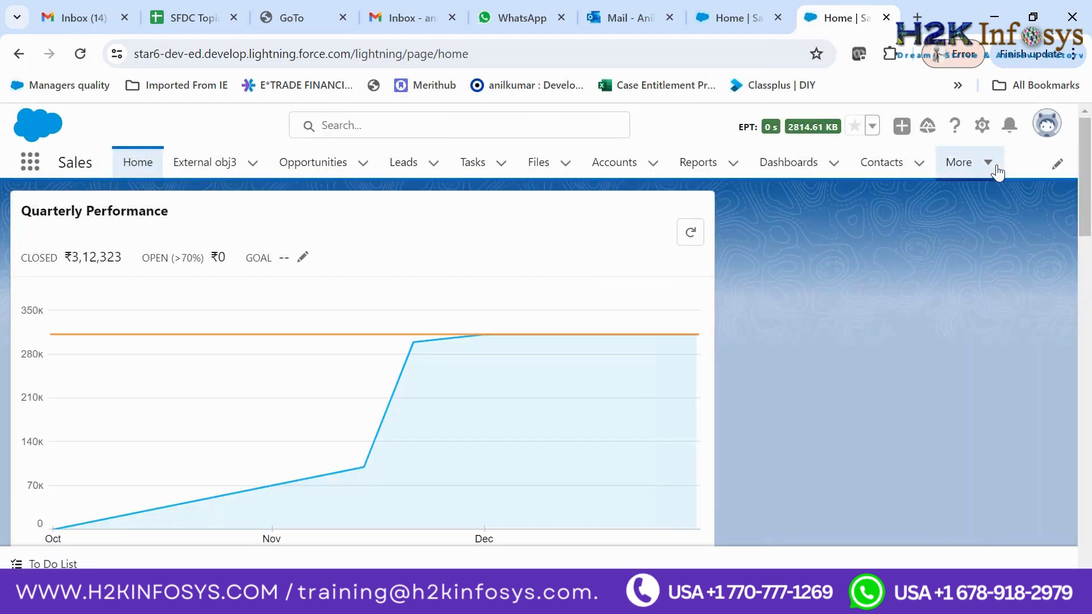
{"action": "left_click", "coordinate": [996, 170]}
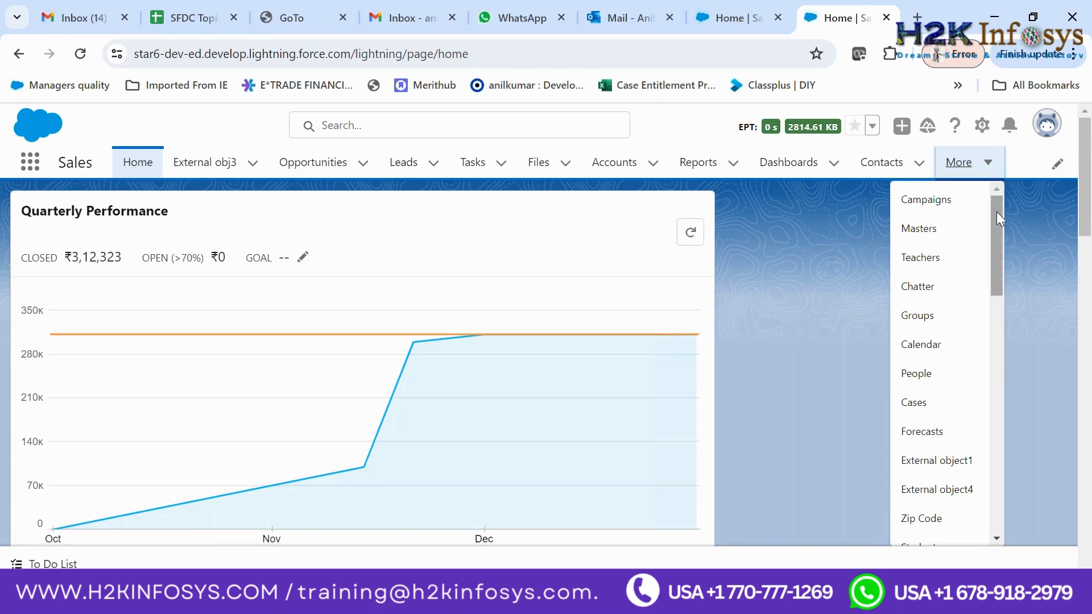
{"action": "left_click_drag", "start_coordinate": [996, 211], "coordinate": [1004, 482]}
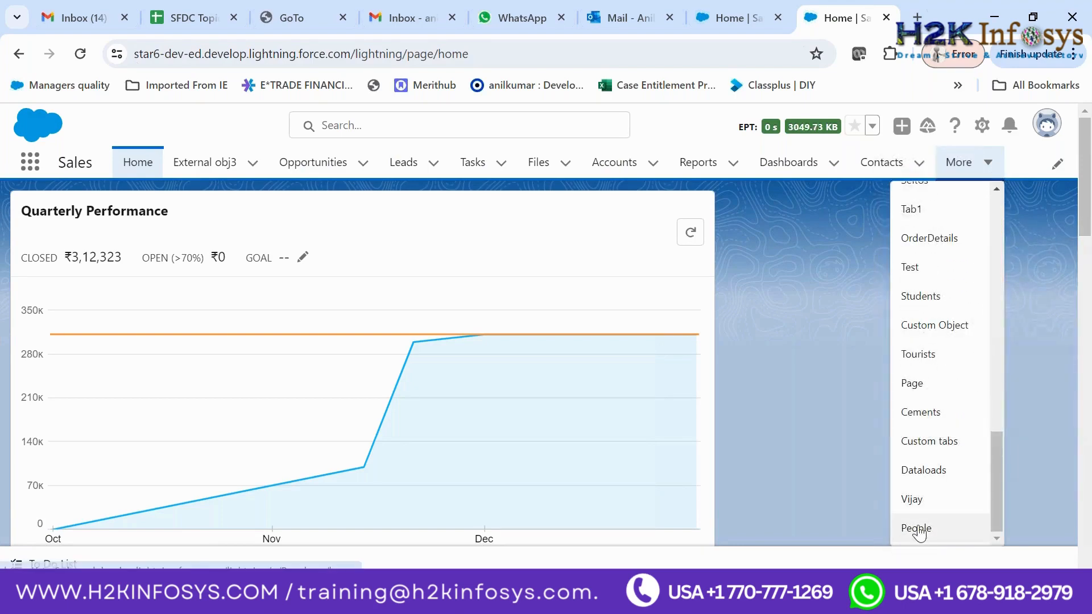
- Open the custom People tab and create a record with the person's first name as the People Name
{"action": "left_click", "coordinate": [861, 451]}
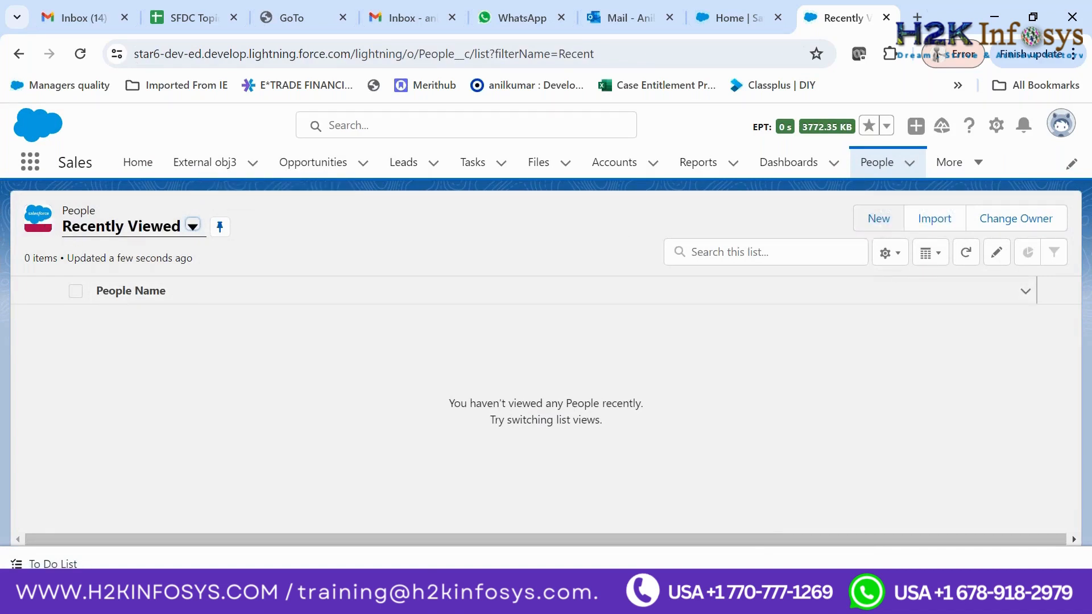
{"action": "left_click", "coordinate": [880, 223]}
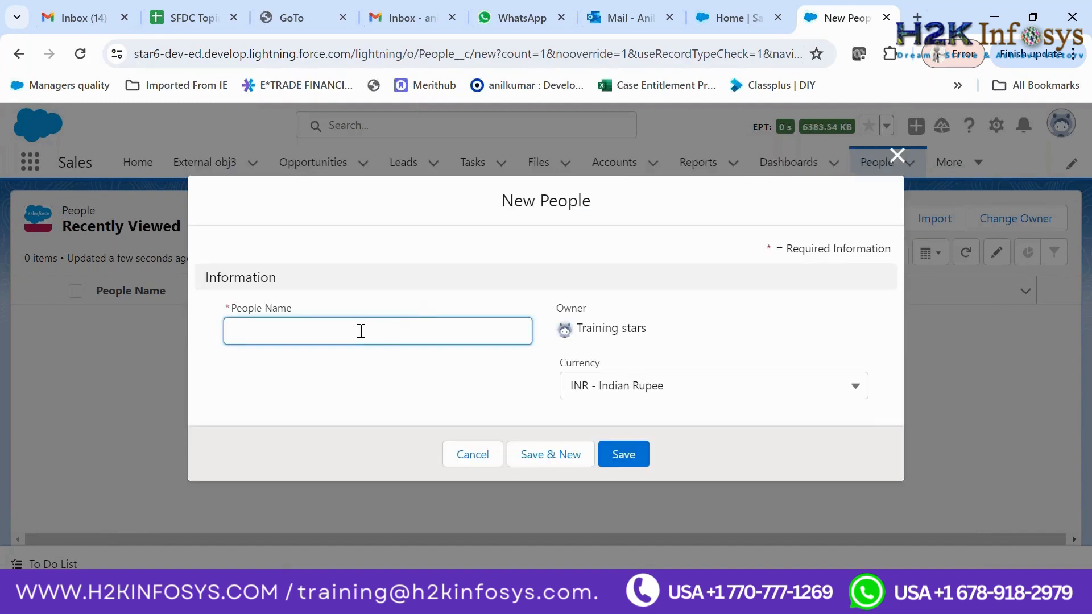
{"action": "type", "text": "Anil"}
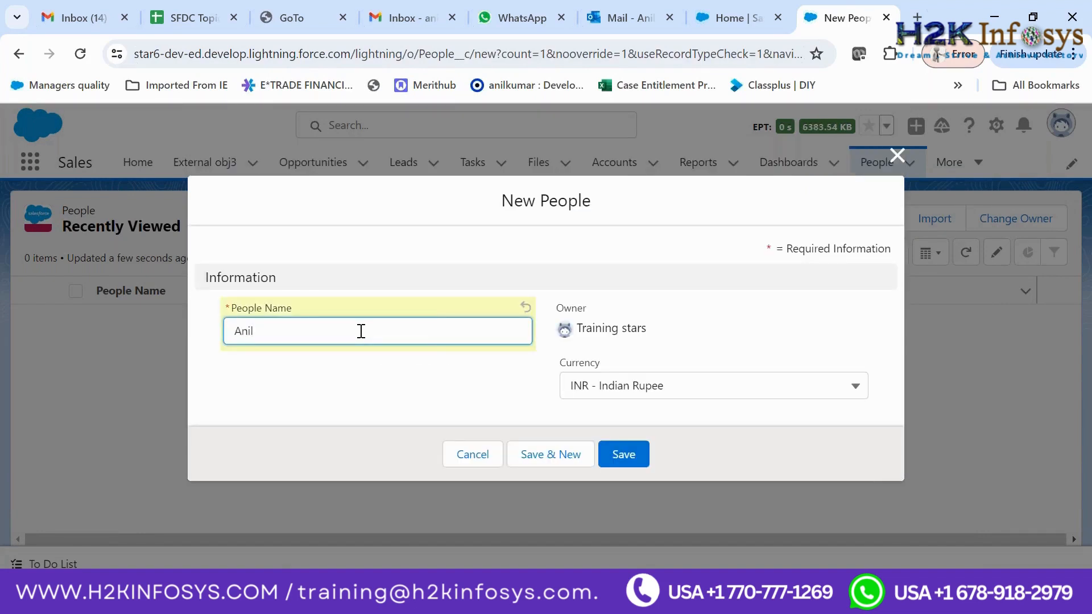
{"action": "left_click", "coordinate": [626, 454]}
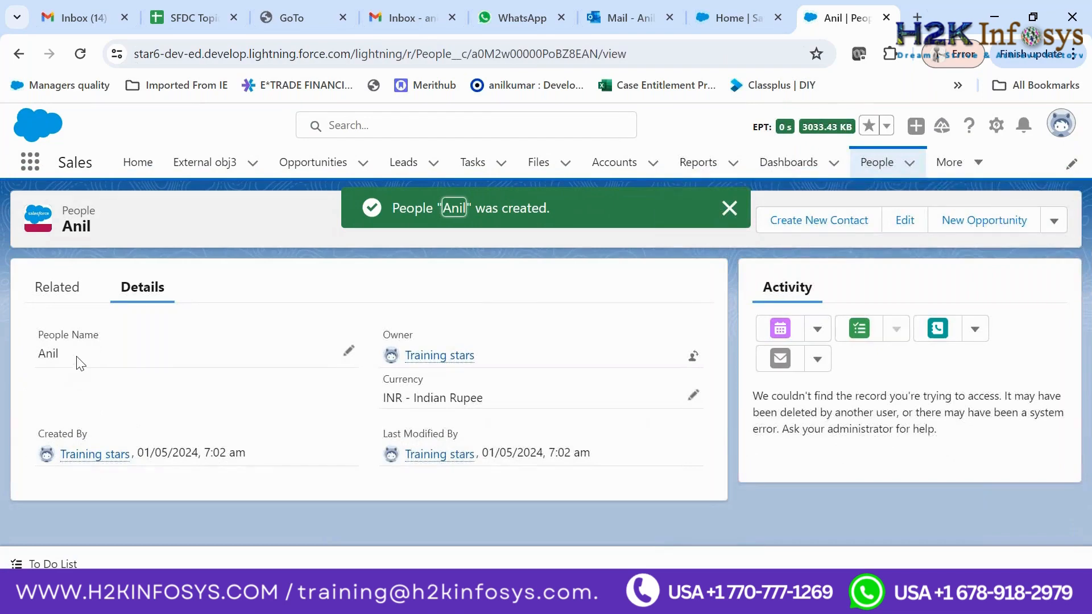
- Review the new People record's details and related lists, and reopen it from the All list view
{"action": "left_click_drag", "start_coordinate": [67, 334], "coordinate": [146, 341]}
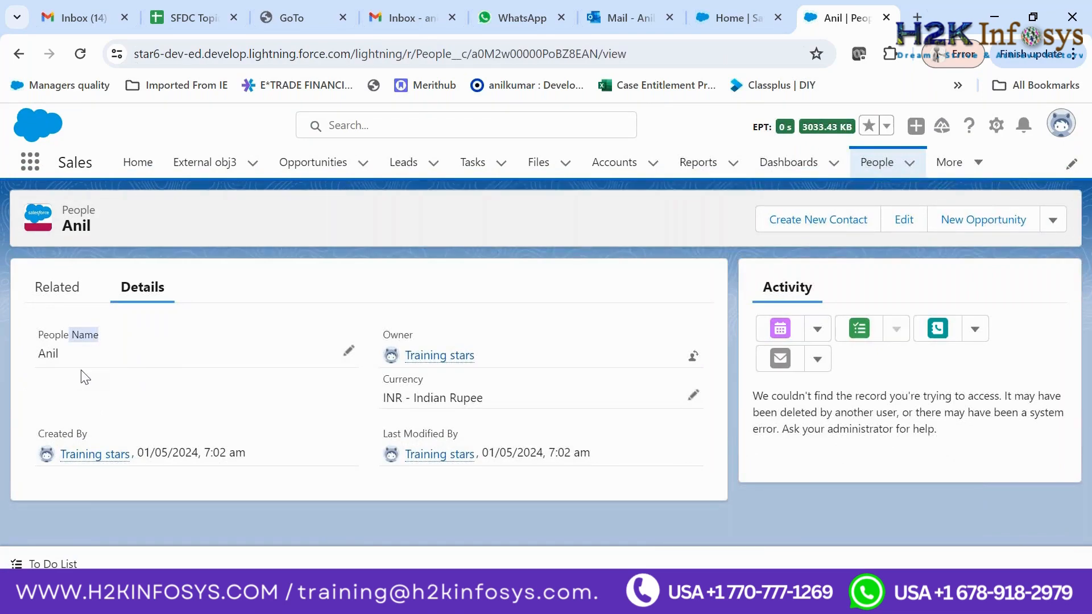
{"action": "left_click", "coordinate": [56, 290]}
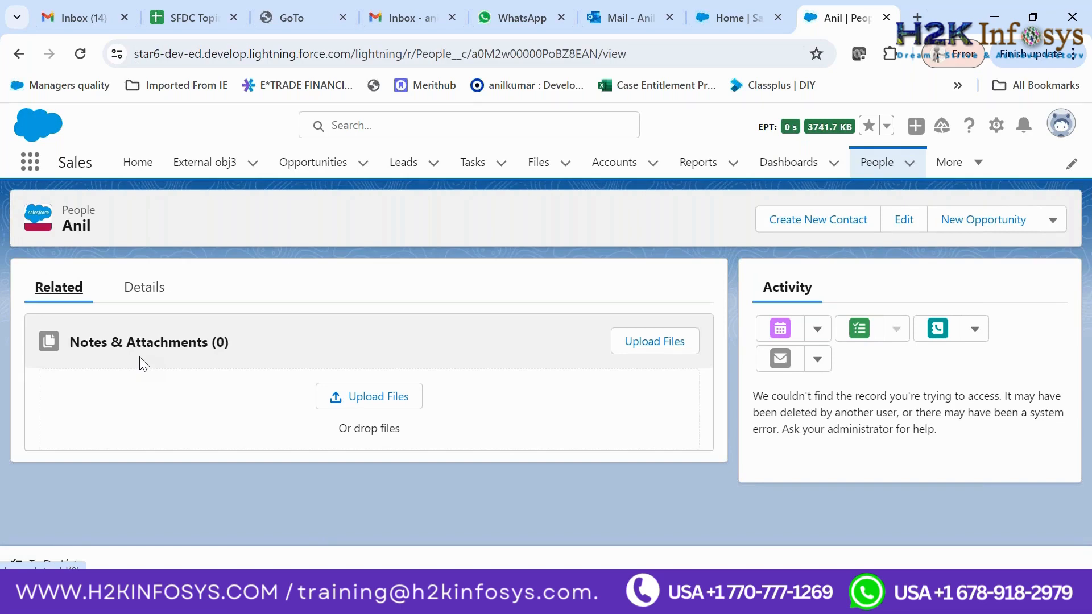
{"action": "left_click", "coordinate": [149, 286]}
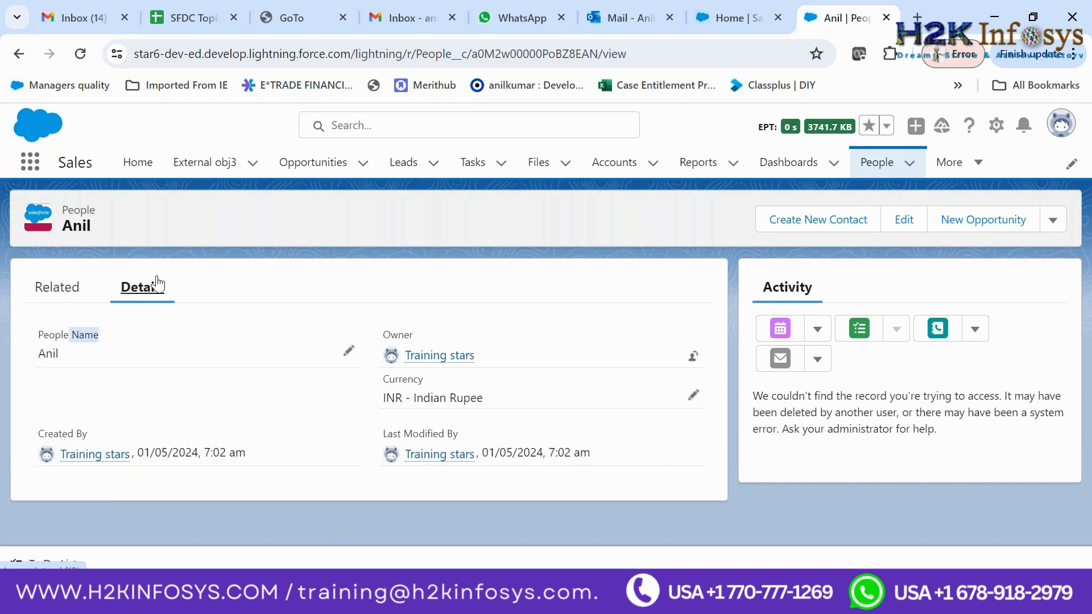
{"action": "left_click", "coordinate": [886, 168]}
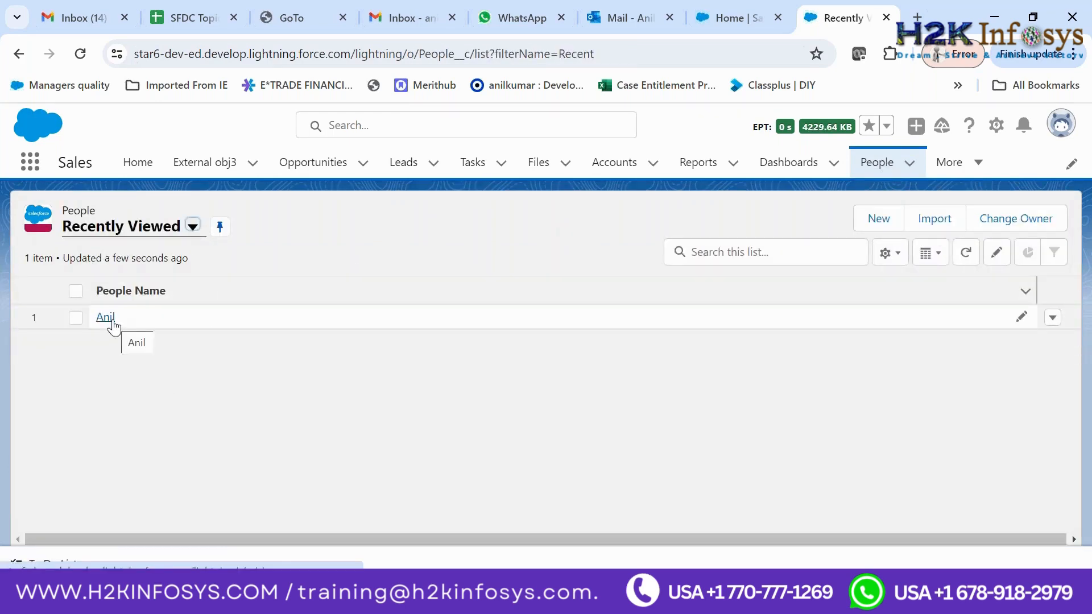
{"action": "left_click", "coordinate": [191, 227]}
{"action": "left_click", "coordinate": [120, 287]}
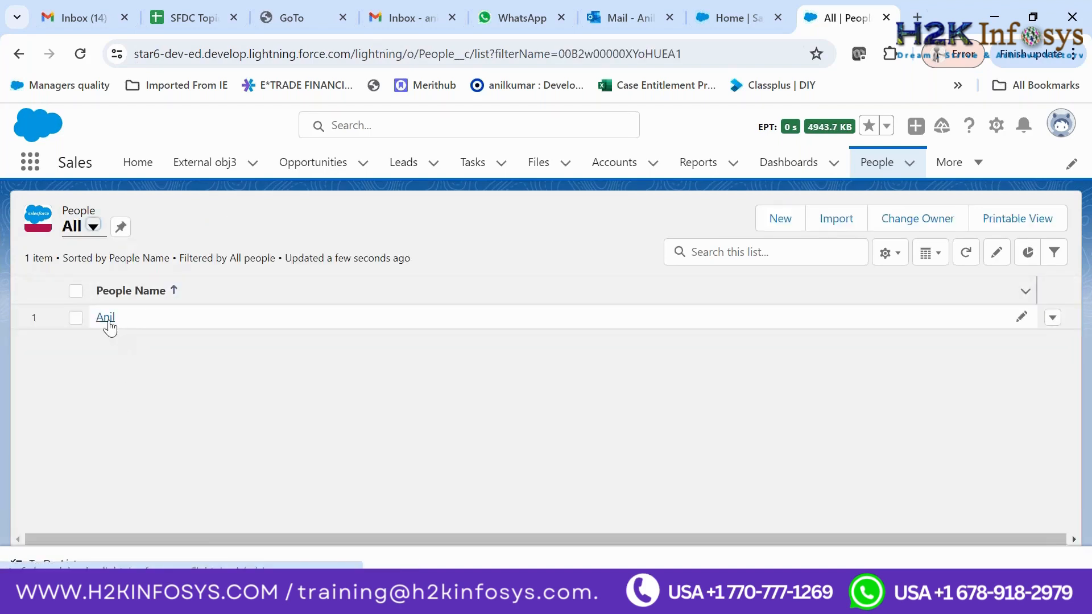
{"action": "left_click", "coordinate": [106, 317]}
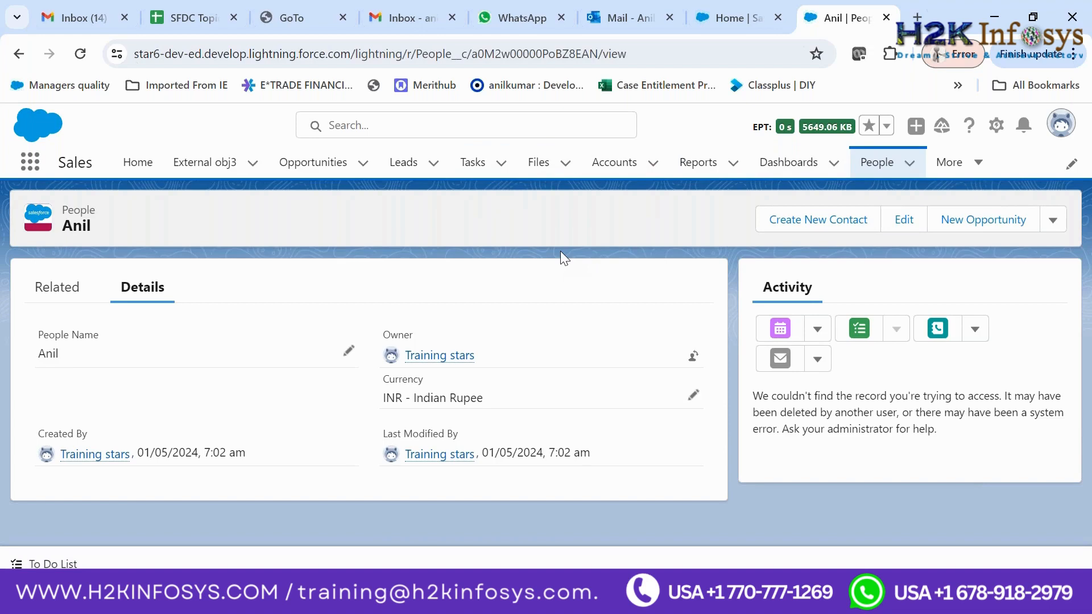
- Create a second People record with another person's first name as the People Name
{"action": "left_click", "coordinate": [890, 174]}
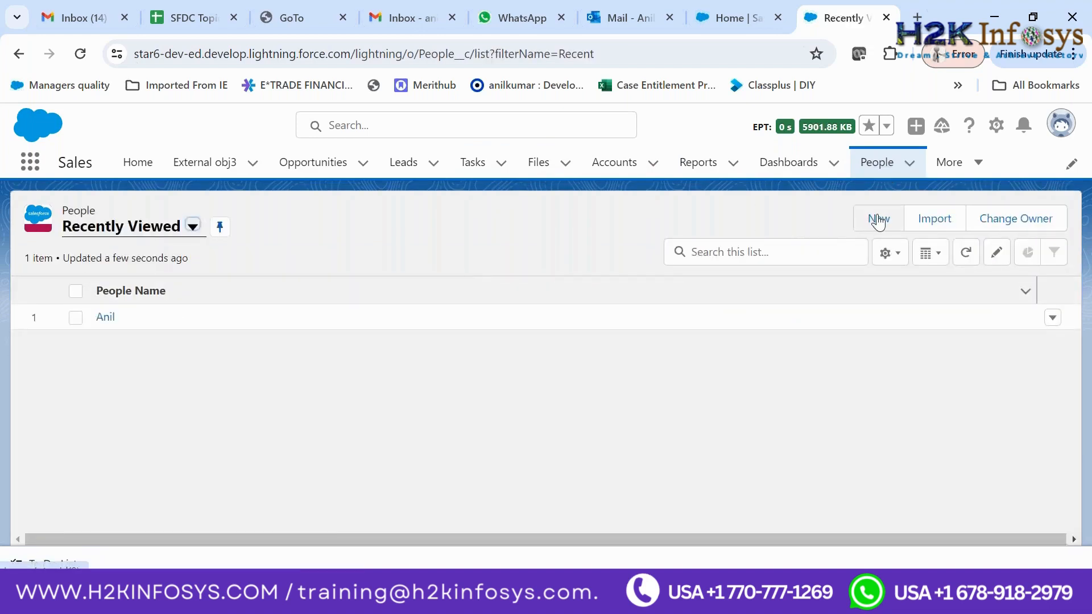
{"action": "left_click", "coordinate": [870, 222]}
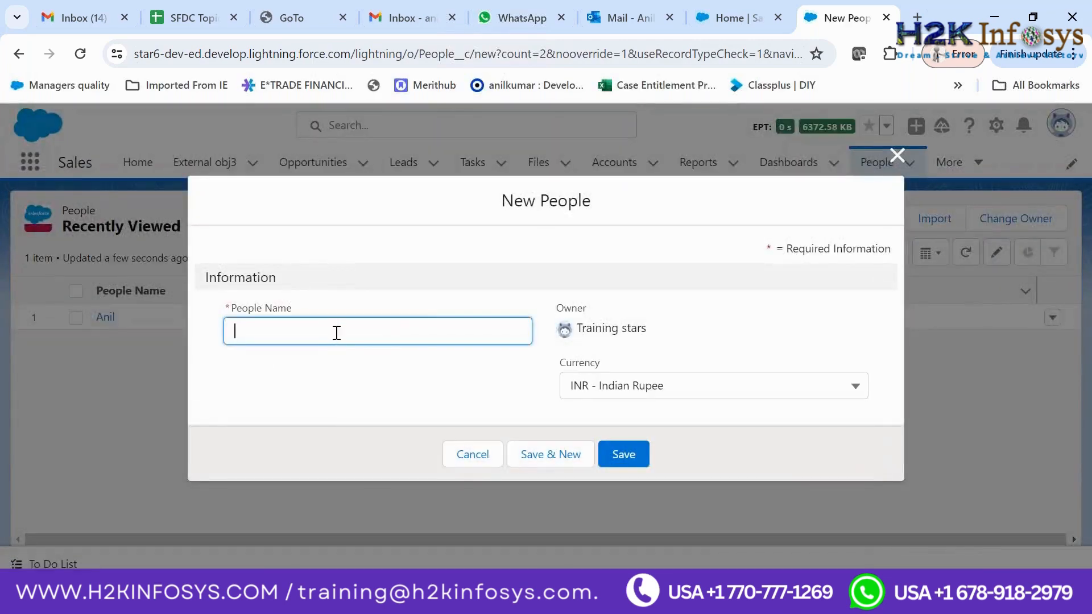
{"action": "type", "text": "A"}
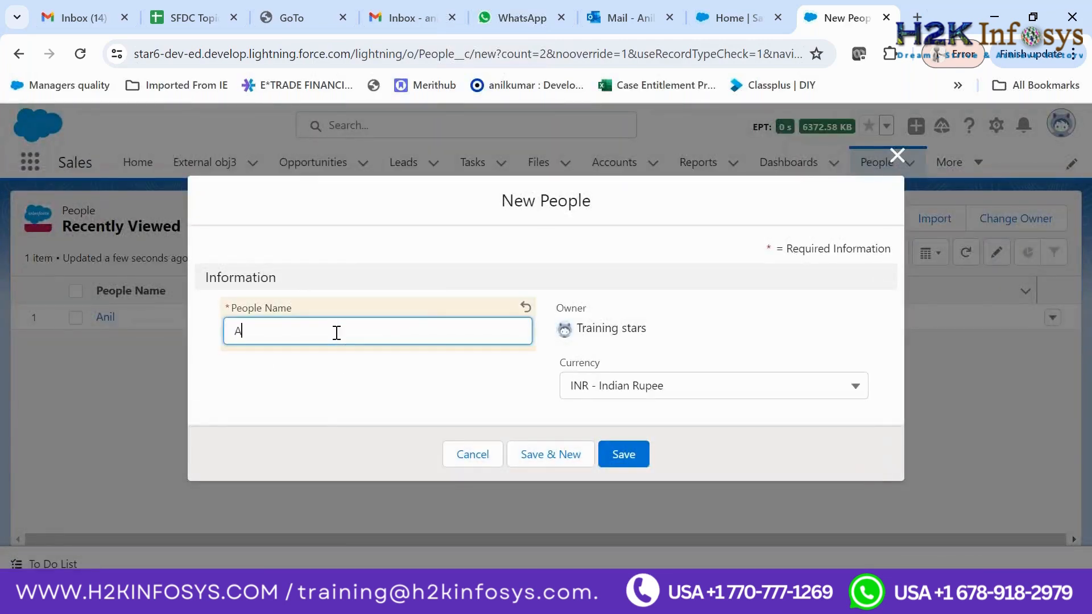
{"action": "type", "text": "run"}
{"action": "left_click", "coordinate": [622, 450]}
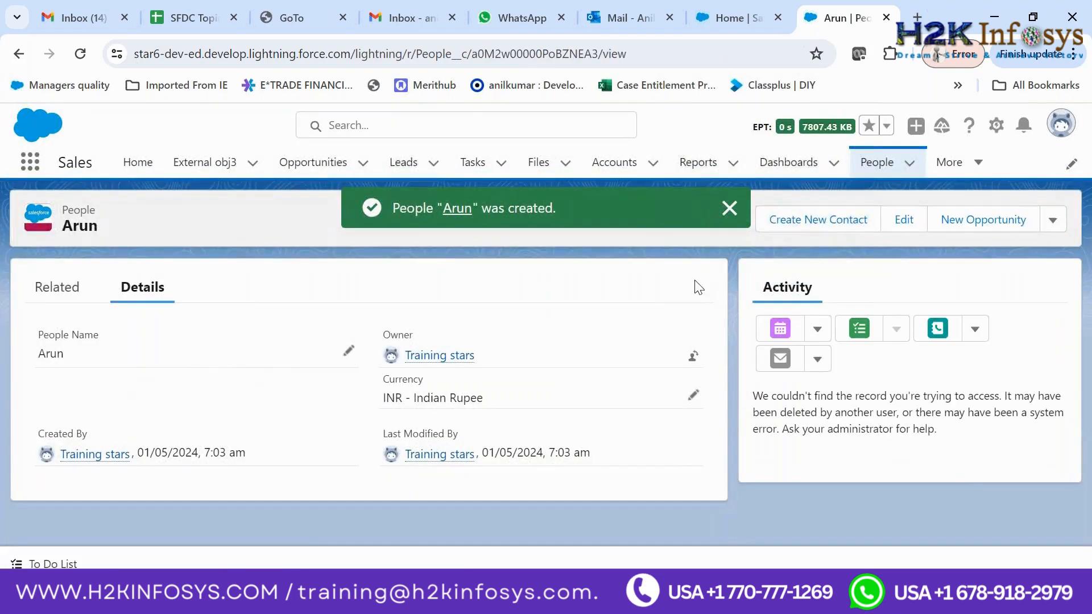
- Compare the Recently Viewed and All list views of the People records
{"action": "left_click", "coordinate": [869, 164]}
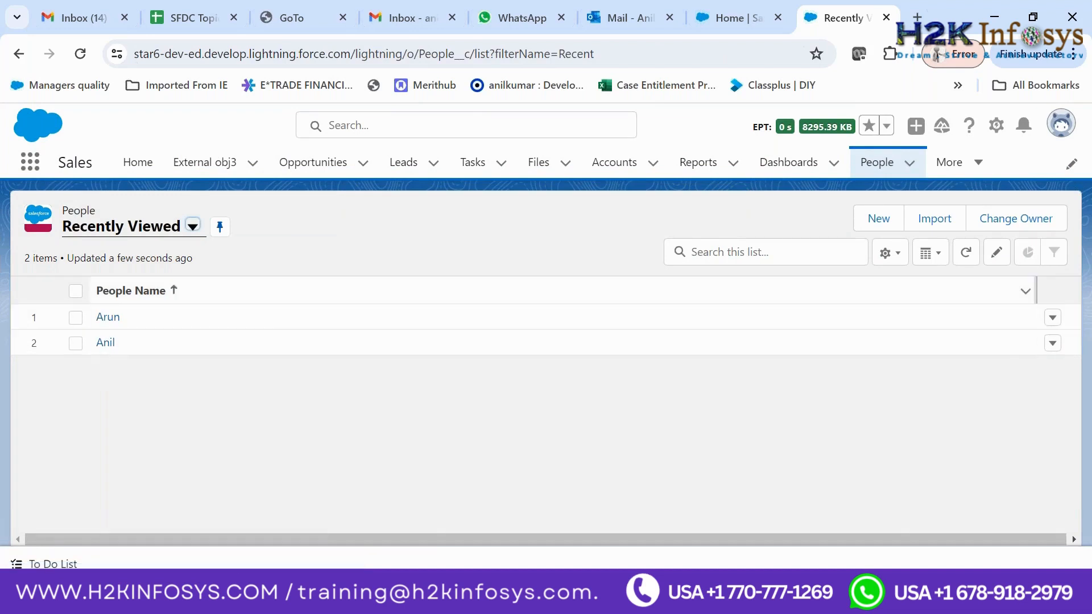
{"action": "left_click", "coordinate": [193, 227]}
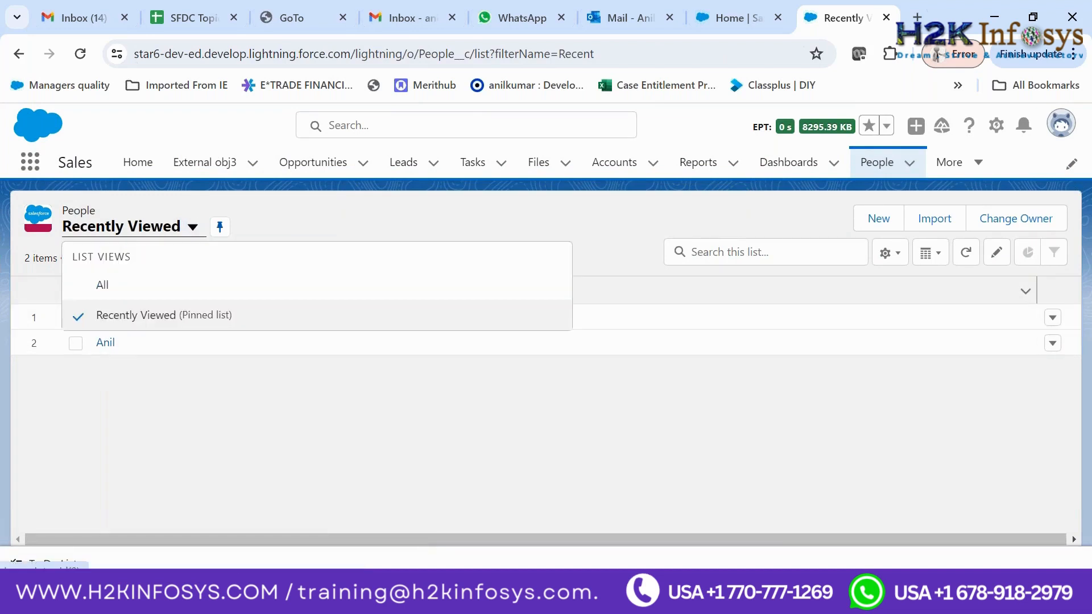
{"action": "left_click", "coordinate": [401, 211]}
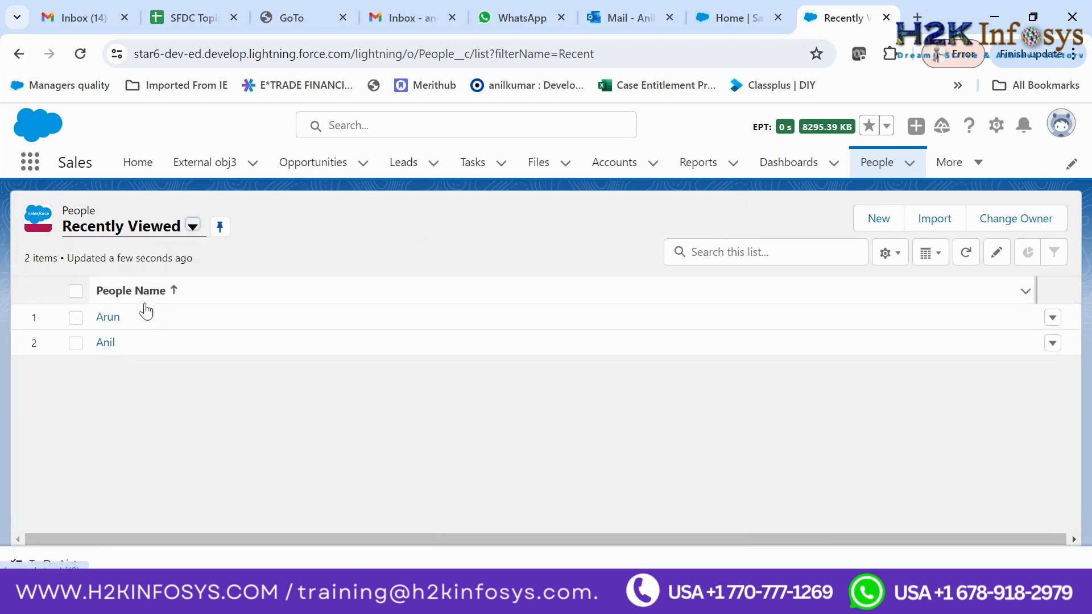
{"action": "left_click", "coordinate": [193, 227]}
{"action": "left_click", "coordinate": [125, 287]}
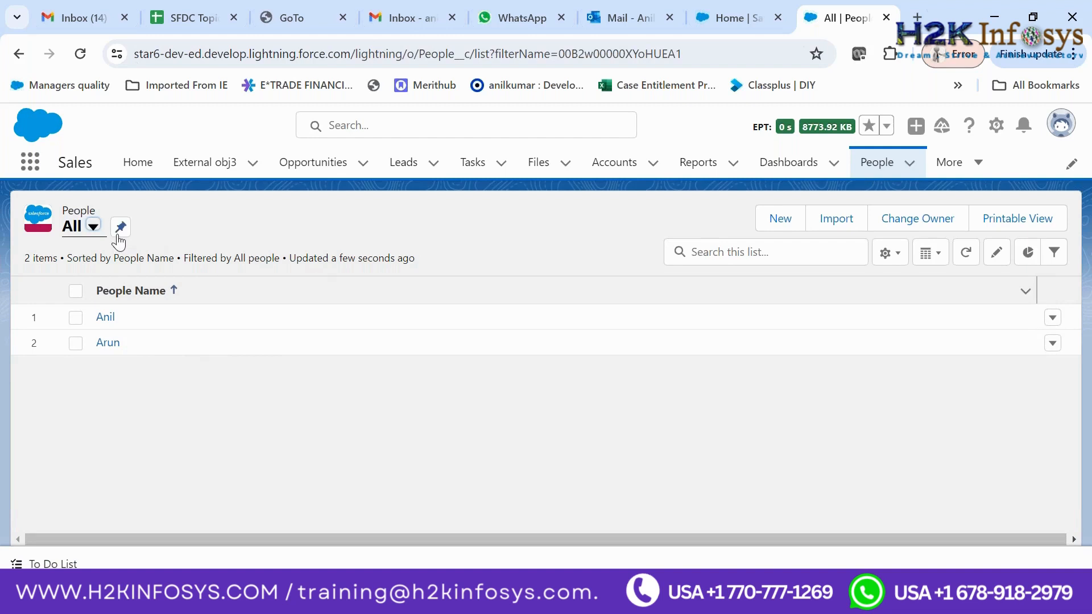
{"action": "left_click", "coordinate": [94, 227]}
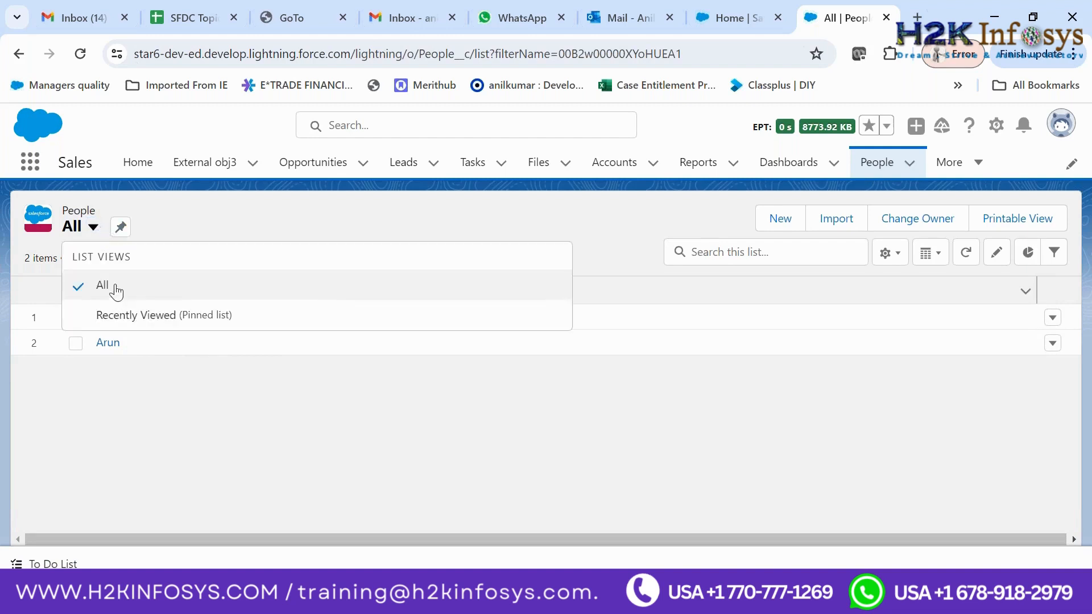
{"action": "left_click", "coordinate": [316, 211]}
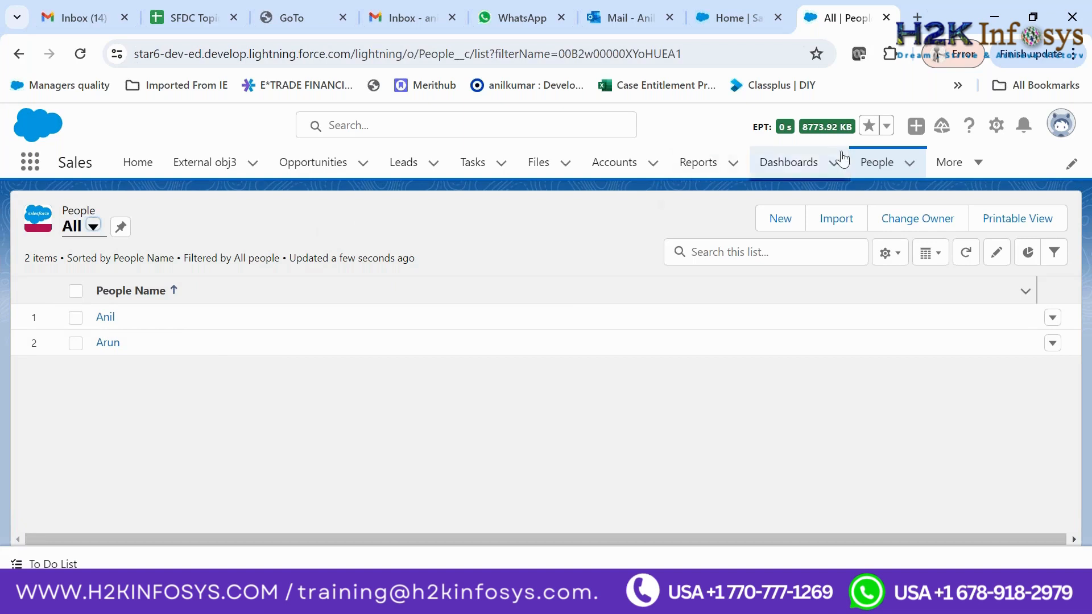
{"action": "left_click", "coordinate": [875, 162]}
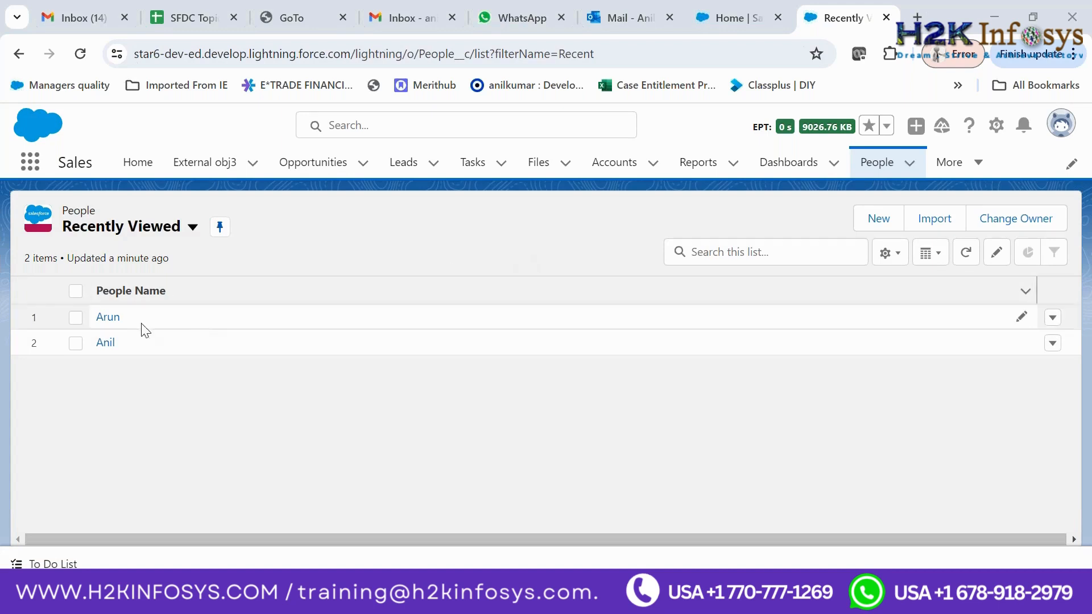
- Open the second People record from the list and check its People Name field
{"action": "left_click", "coordinate": [108, 317]}
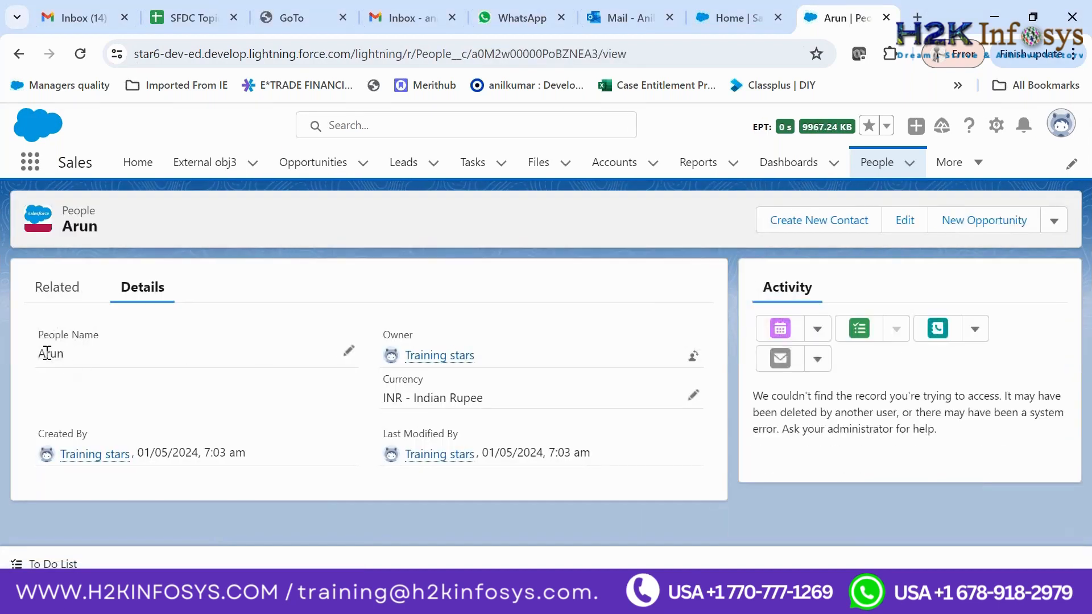
{"action": "left_click_drag", "start_coordinate": [38, 335], "coordinate": [118, 342]}
{"action": "left_click", "coordinate": [229, 399]}
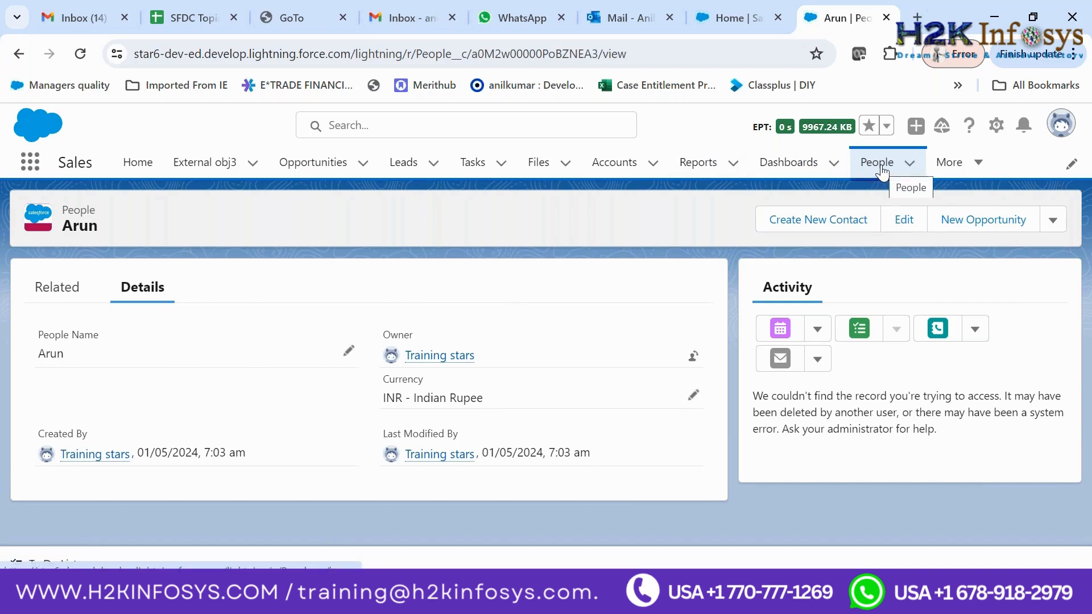
- Open the People object's setup from the record page and show its Fields & Relationships
{"action": "left_click", "coordinate": [996, 126]}
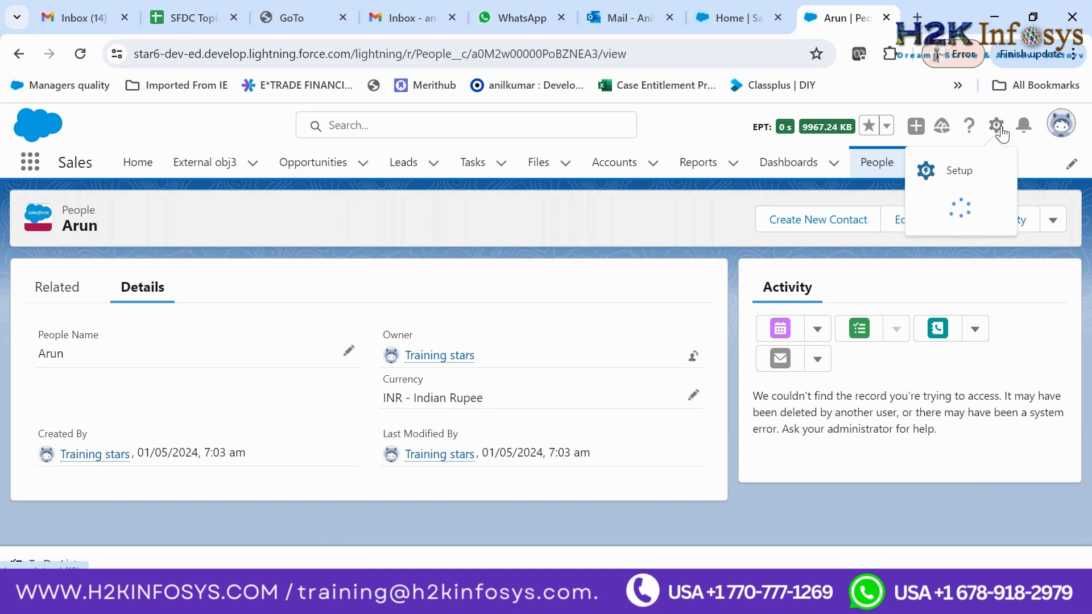
{"action": "left_click", "coordinate": [81, 54]}
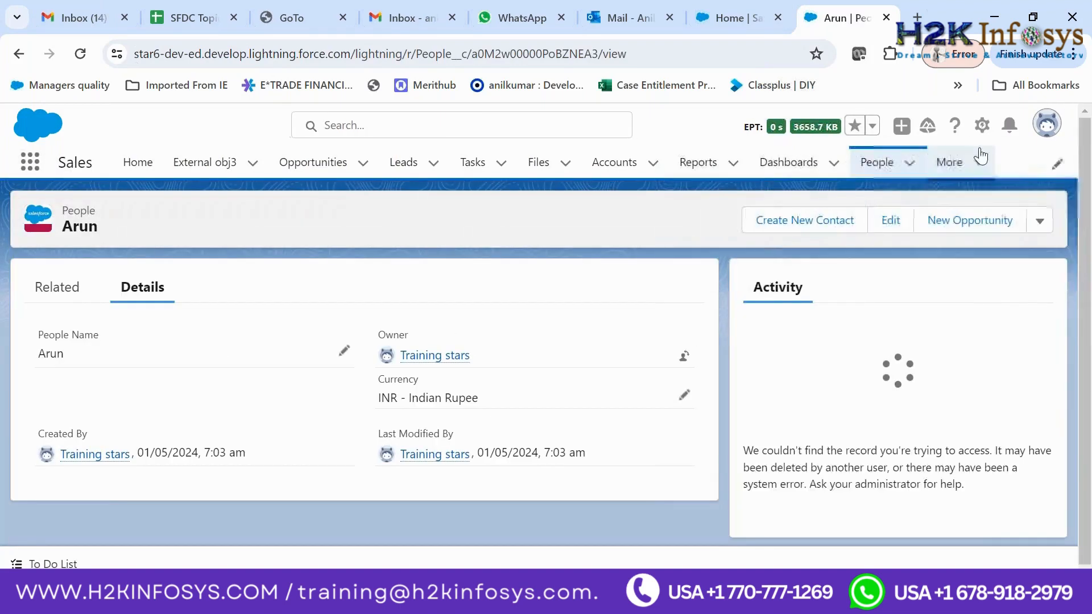
{"action": "left_click", "coordinate": [996, 126]}
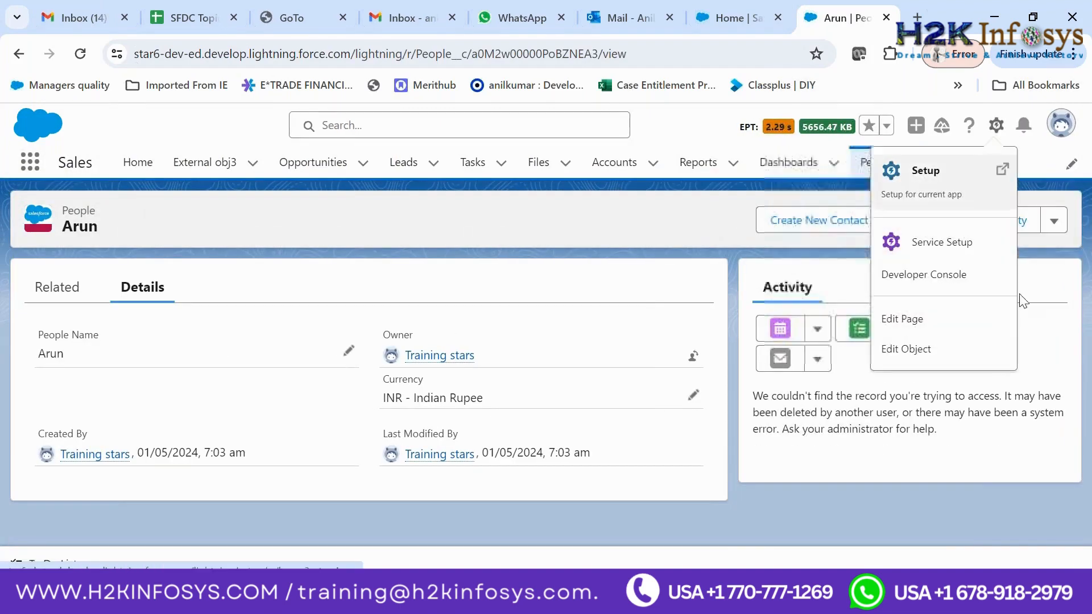
{"action": "left_click", "coordinate": [912, 358]}
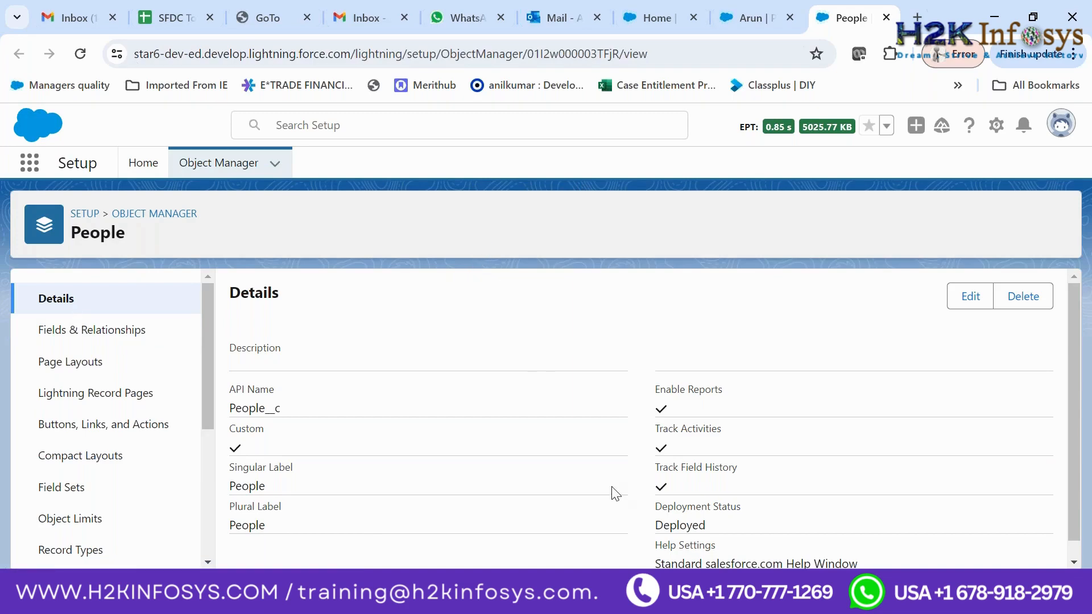
{"action": "left_click", "coordinate": [114, 336]}
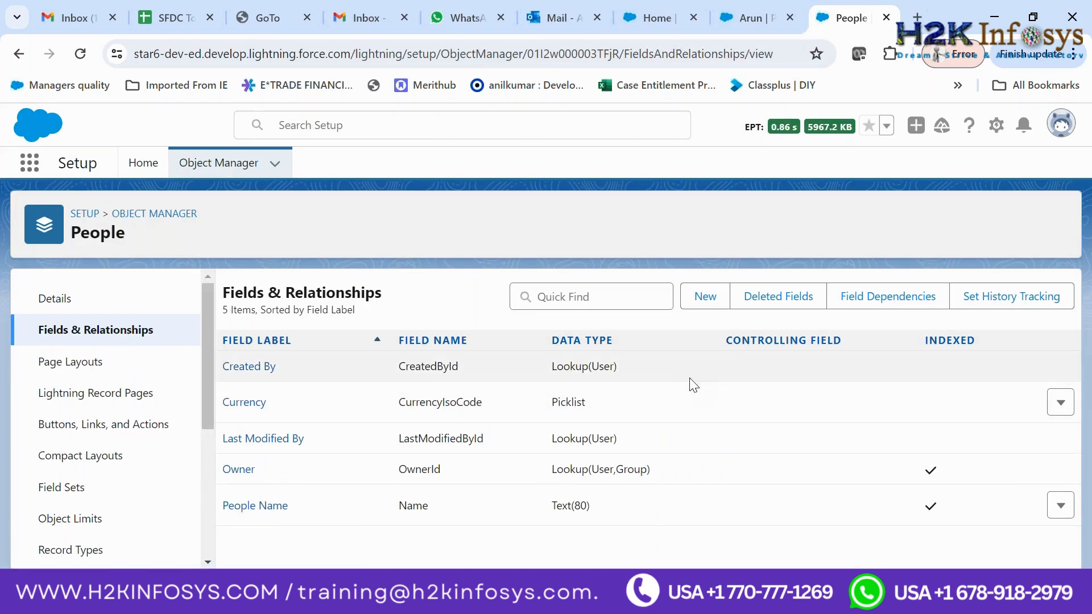
- Start a new custom field and examine the available data types, including the Auto Number, Formula and Text descriptions
{"action": "left_click", "coordinate": [703, 297]}
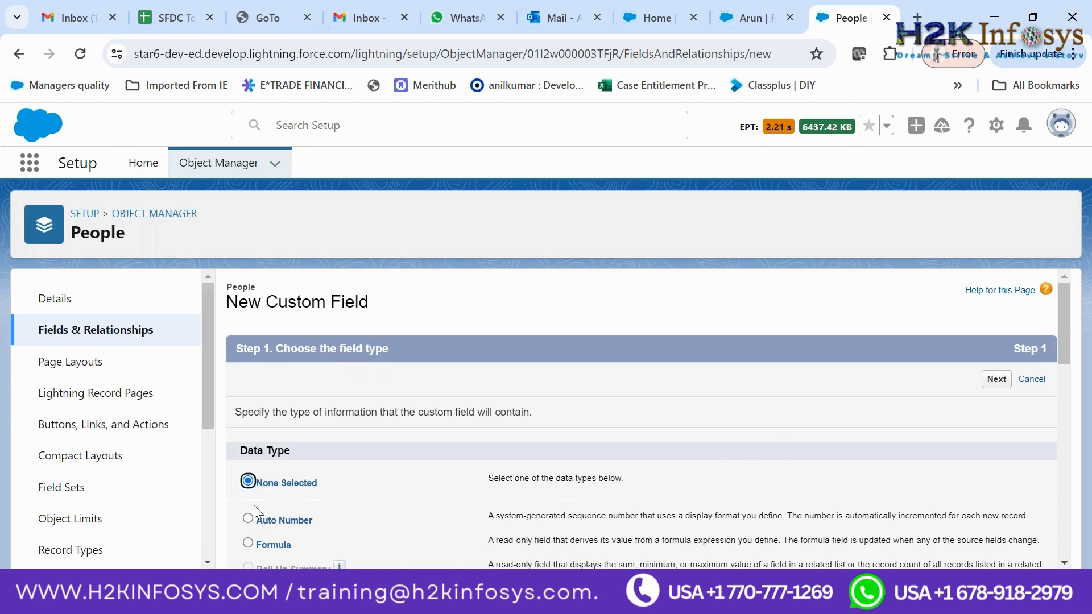
{"action": "double_click", "coordinate": [267, 450]}
{"action": "mouse_move", "coordinate": [1063, 305]}
{"action": "left_mouse_down"}
{"action": "mouse_move", "coordinate": [1049, 526]}
{"action": "mouse_move", "coordinate": [1061, 319]}
{"action": "left_mouse_up"}
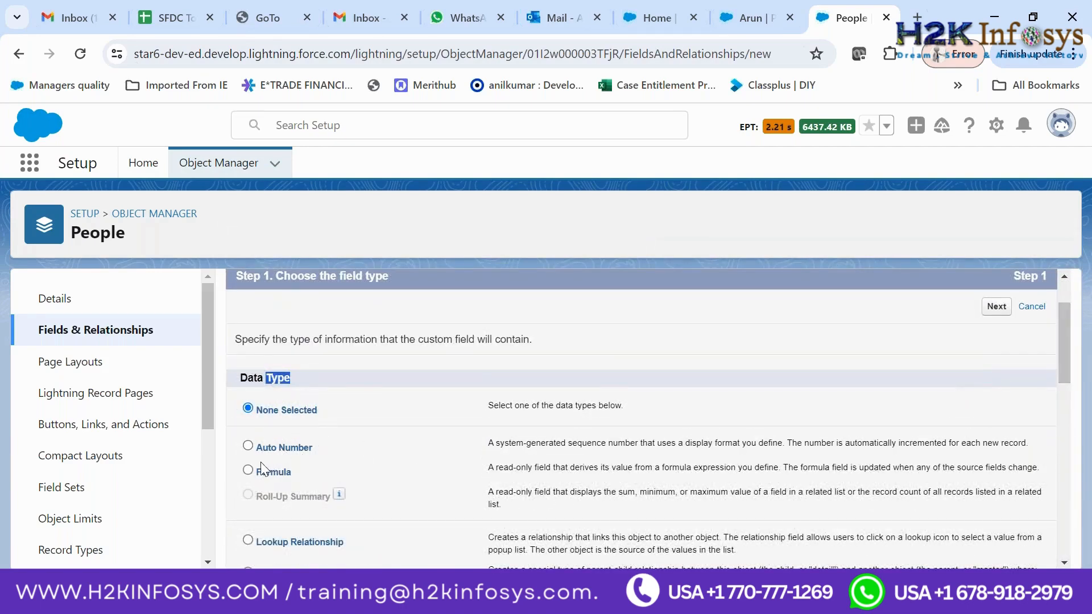
{"action": "left_click_drag", "start_coordinate": [257, 455], "coordinate": [1040, 455]}
{"action": "left_click", "coordinate": [529, 449]}
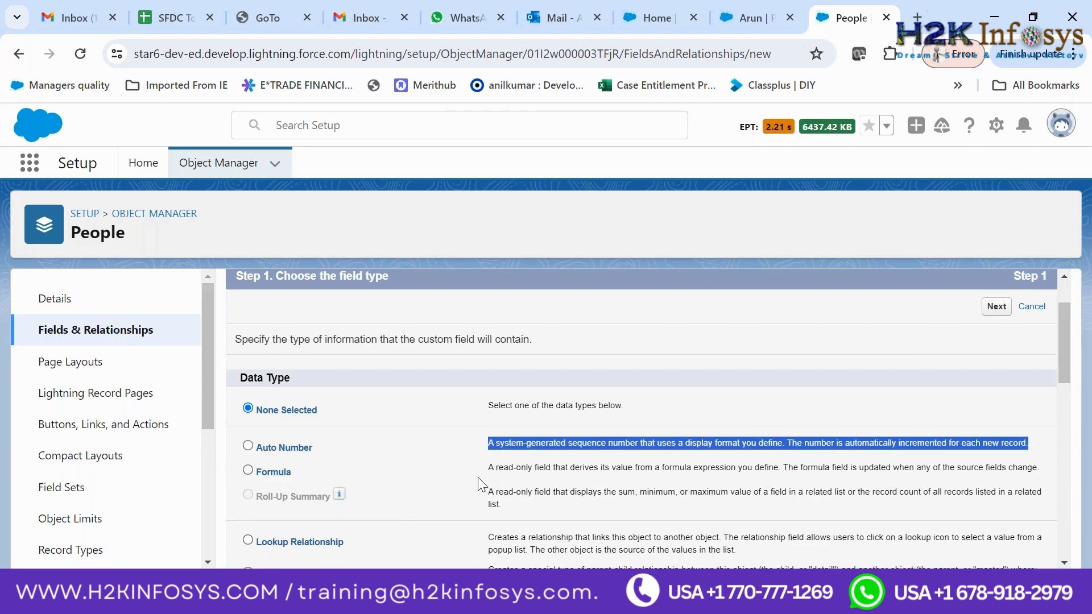
{"action": "left_click_drag", "start_coordinate": [487, 468], "coordinate": [693, 470]}
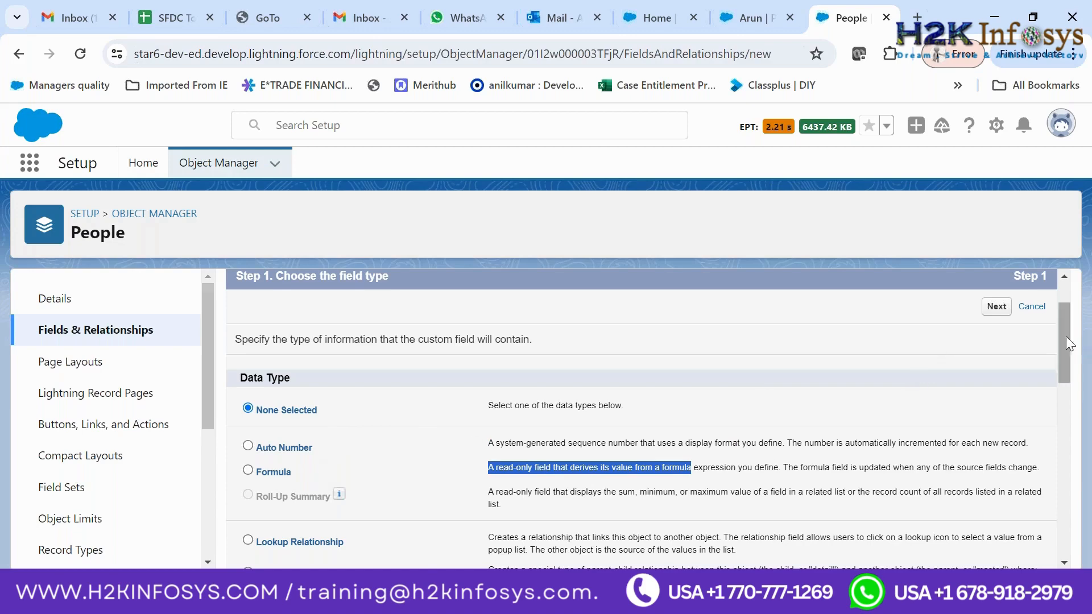
{"action": "left_click_drag", "start_coordinate": [1068, 342], "coordinate": [1068, 504]}
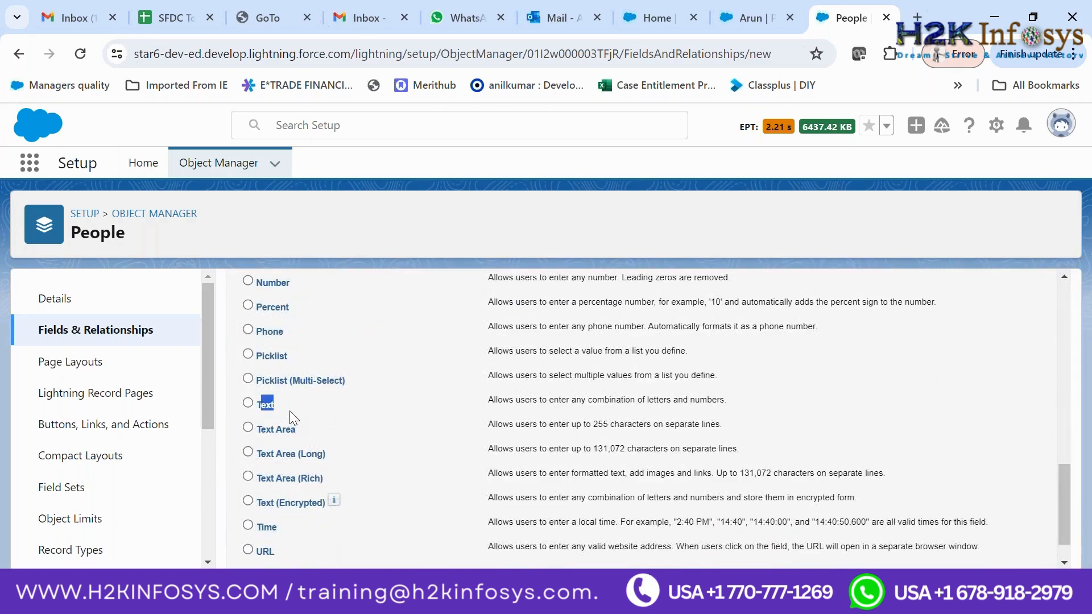
{"action": "left_click", "coordinate": [335, 412]}
{"action": "left_click_drag", "start_coordinate": [743, 402], "coordinate": [489, 400]}
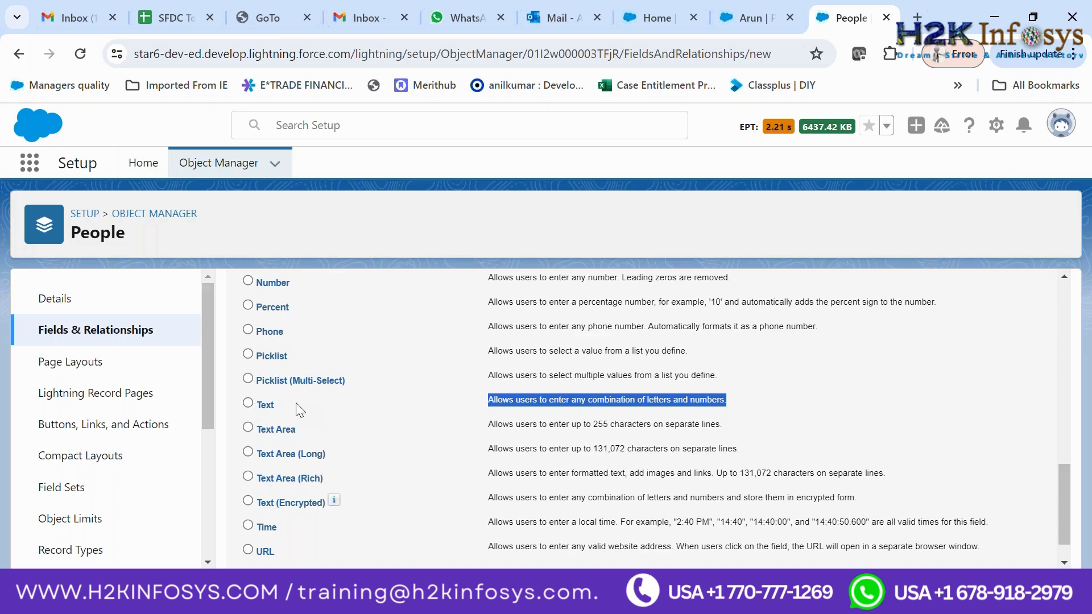
{"action": "left_click", "coordinate": [250, 405]}
{"action": "left_click", "coordinate": [362, 412]}
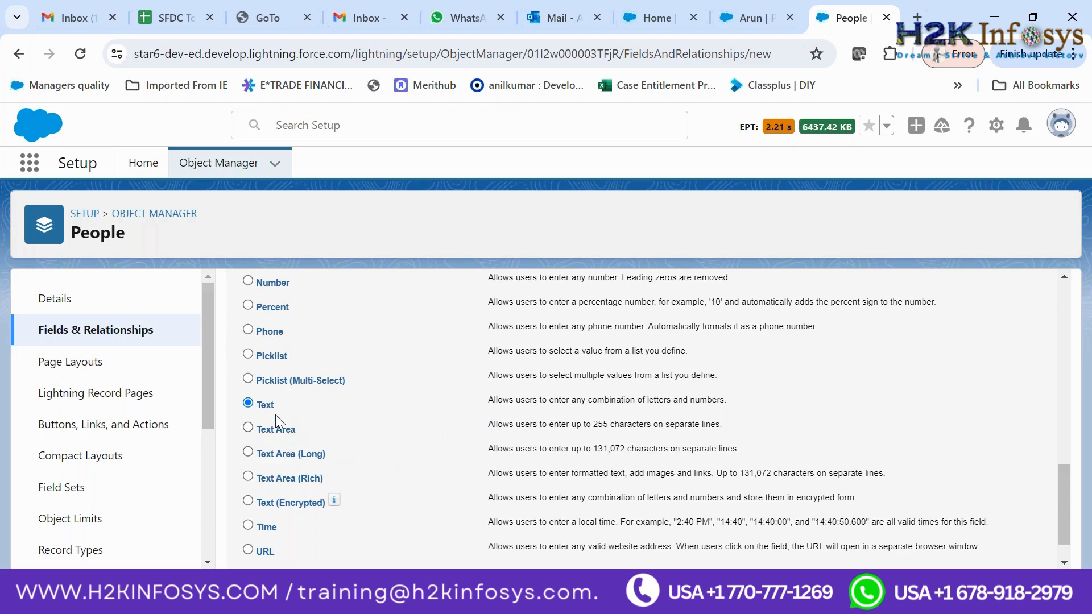
{"action": "left_click", "coordinate": [150, 327]}
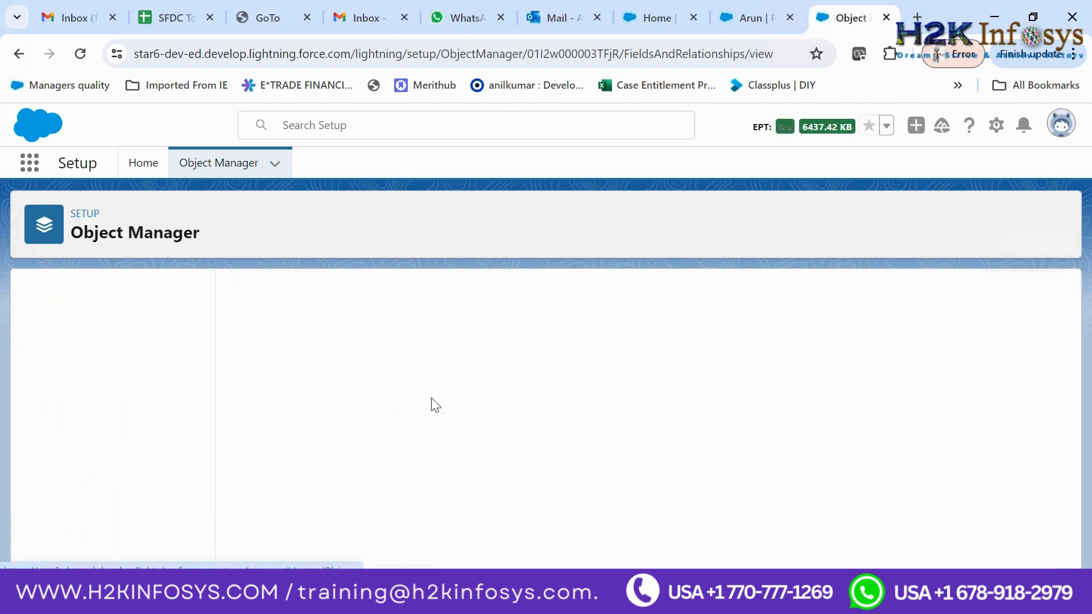
- Start a new custom field of type Text on the People object and enter Text as its field label
{"action": "left_click", "coordinate": [700, 303]}
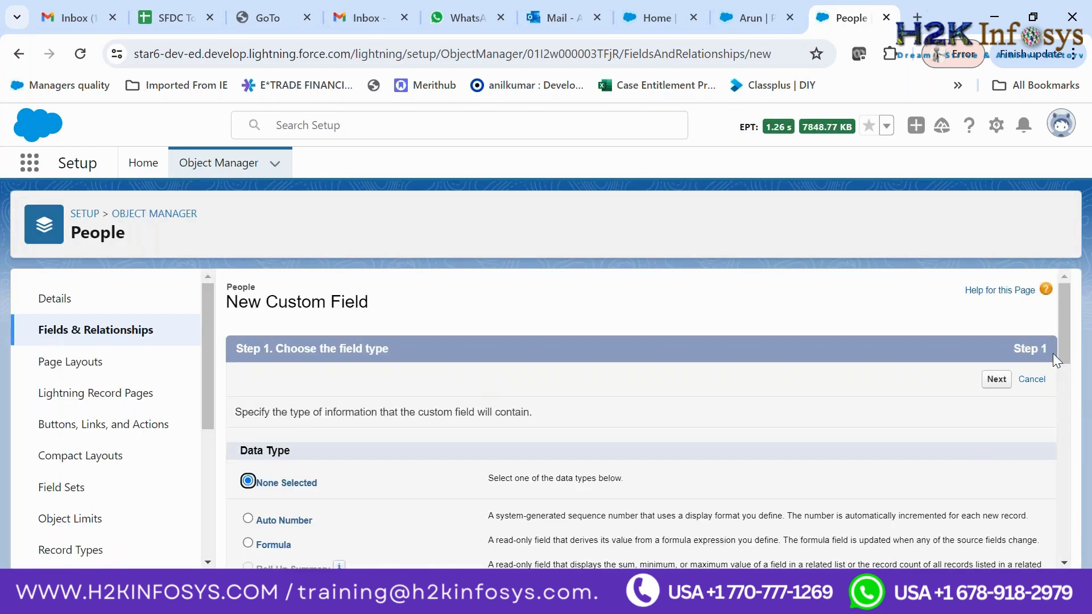
{"action": "left_click_drag", "start_coordinate": [1064, 323], "coordinate": [1064, 482]}
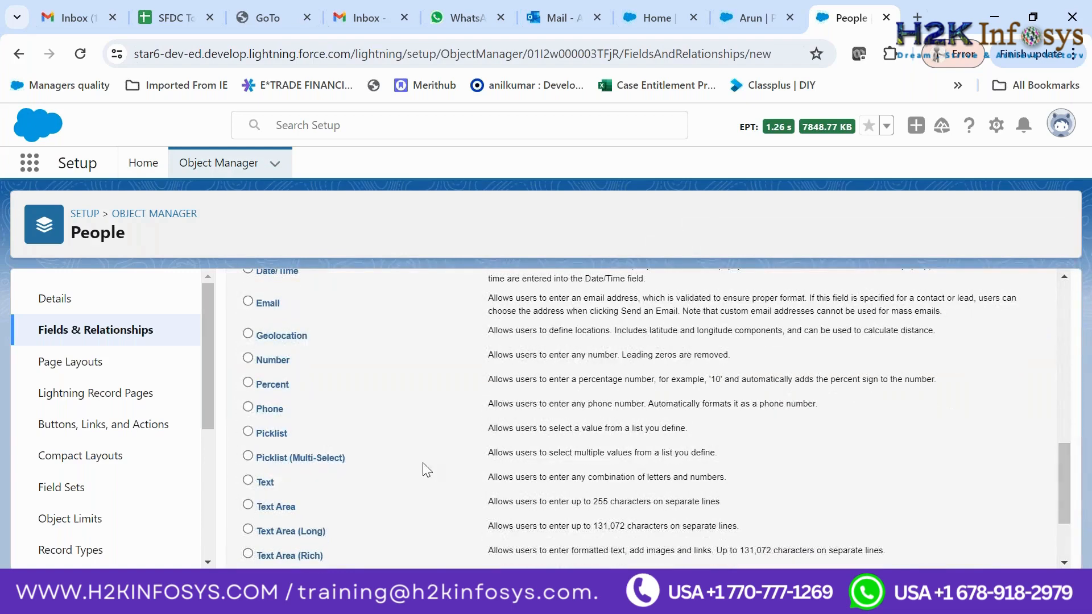
{"action": "left_click", "coordinate": [248, 481]}
{"action": "left_click_drag", "start_coordinate": [1069, 468], "coordinate": [1063, 508]}
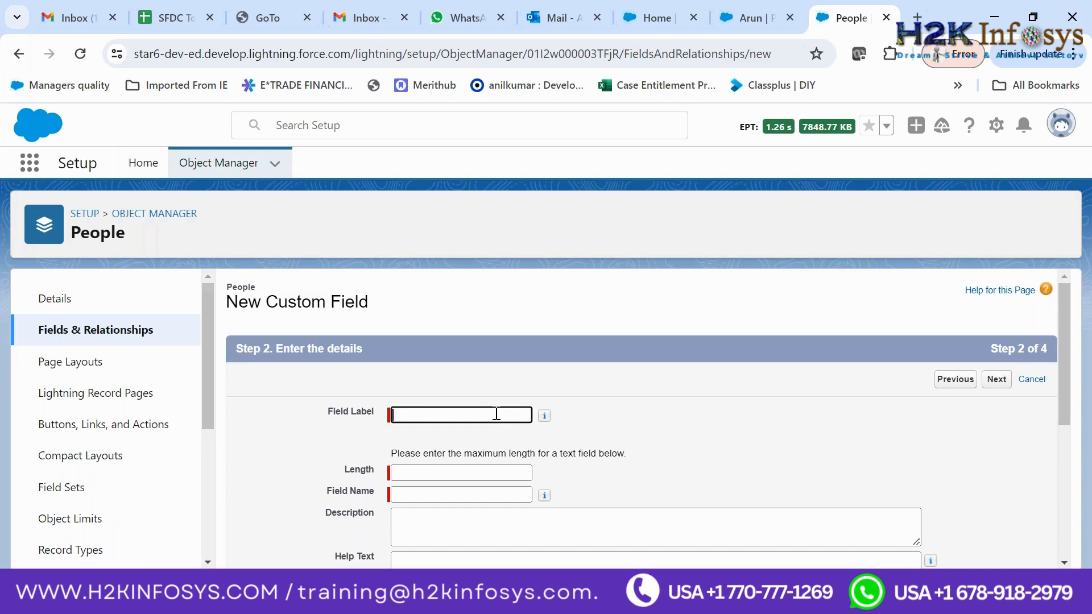
{"action": "type", "text": "Text"}
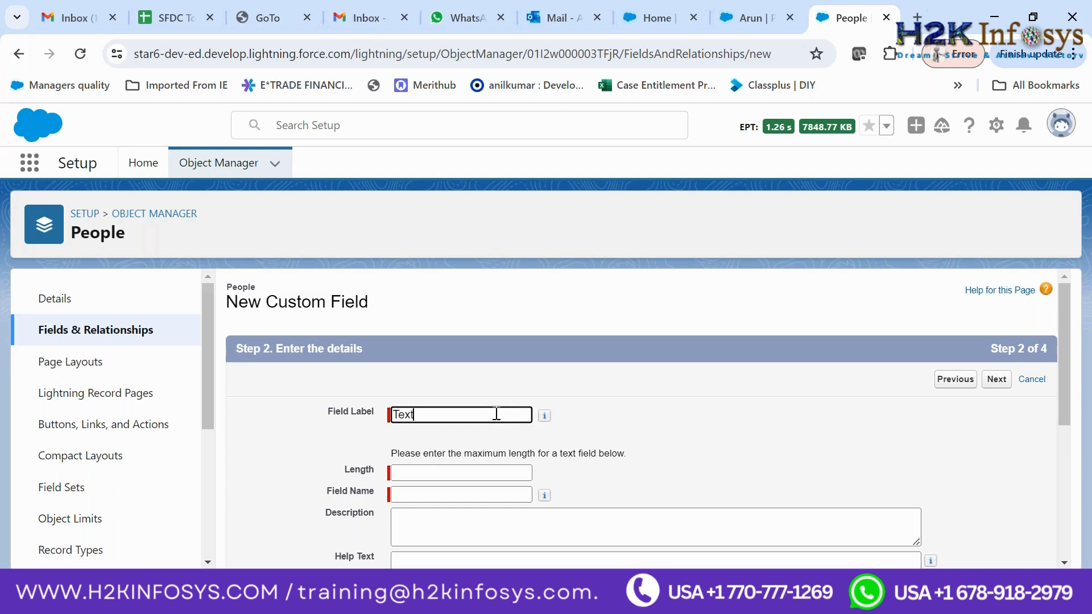